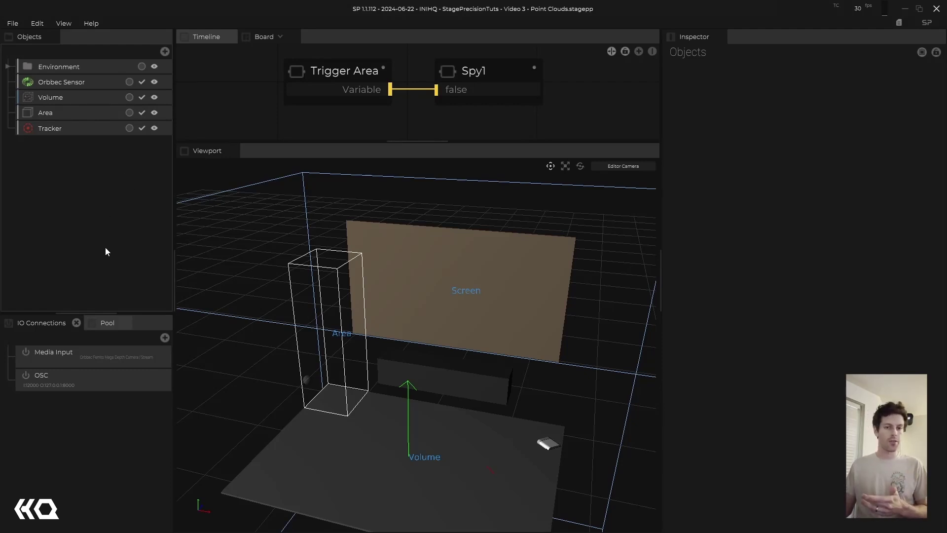
# Step: Review the Environment, Orbbec Sensor and Volume objects, toggling visibility off and back on for Environment and Volume
pyautogui.click(103, 73)
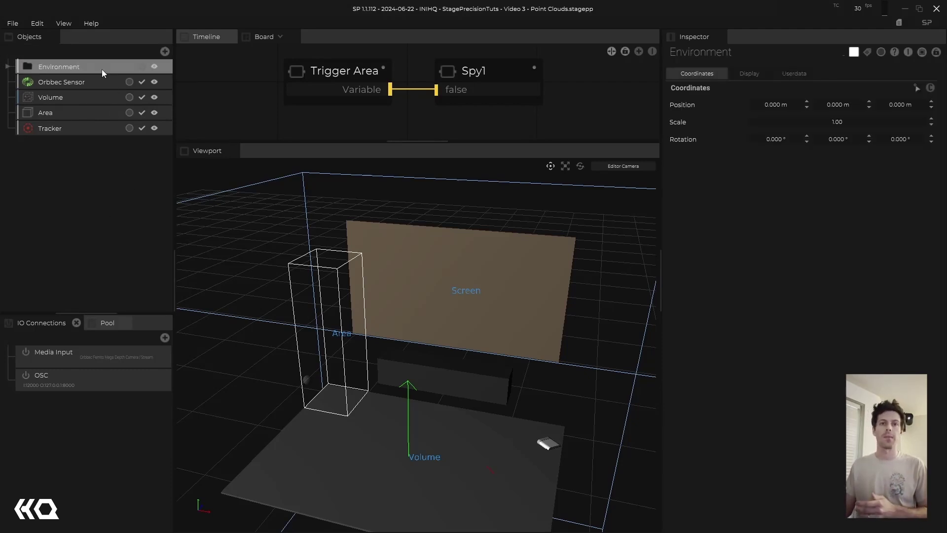
pyautogui.click(155, 66)
pyautogui.click(155, 66)
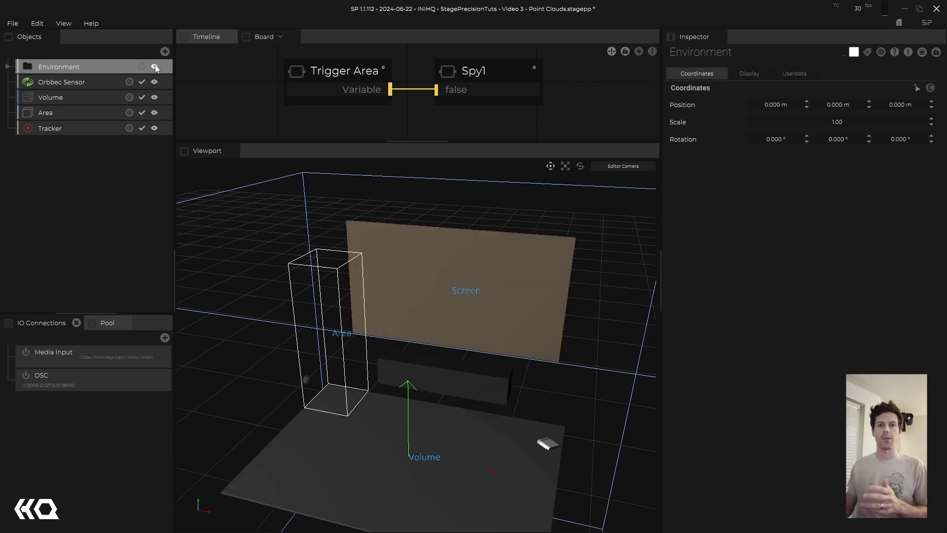
pyautogui.click(79, 84)
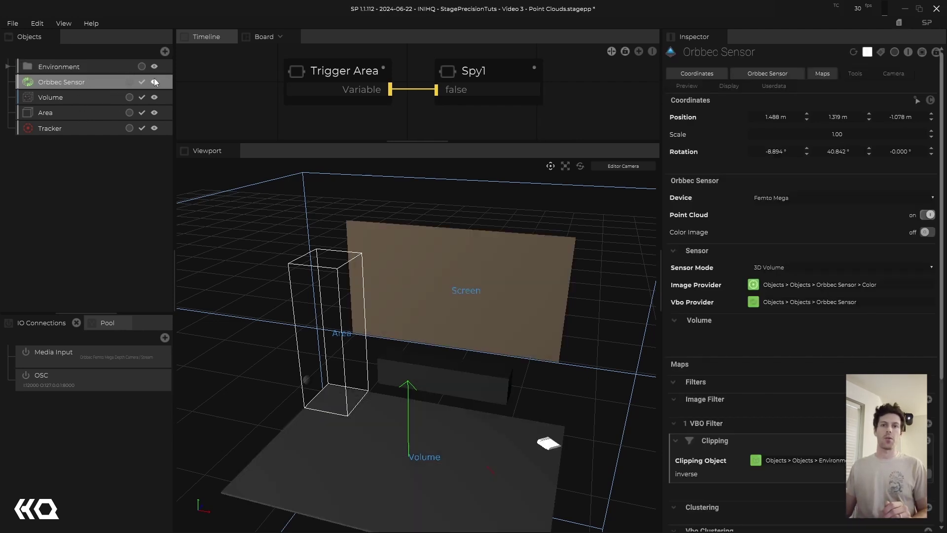
pyautogui.click(164, 100)
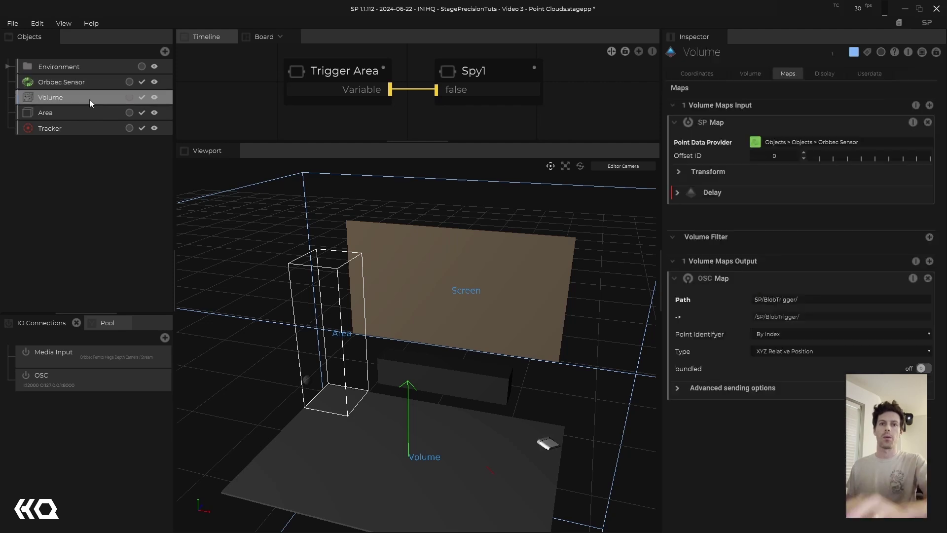
pyautogui.click(155, 98)
pyautogui.click(155, 99)
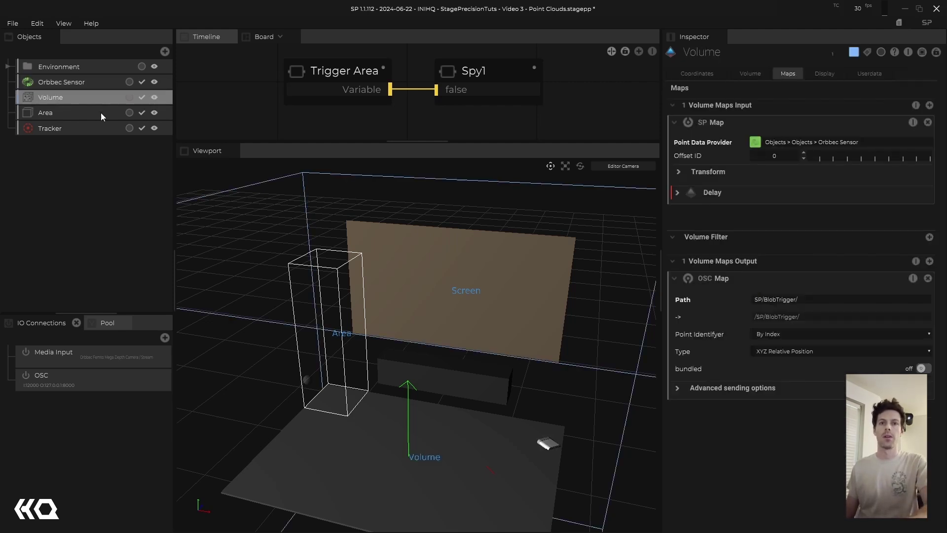
# Step: Hide the Area object in the viewport and inspect the Tracker's coordinates
pyautogui.click(101, 113)
pyautogui.click(155, 113)
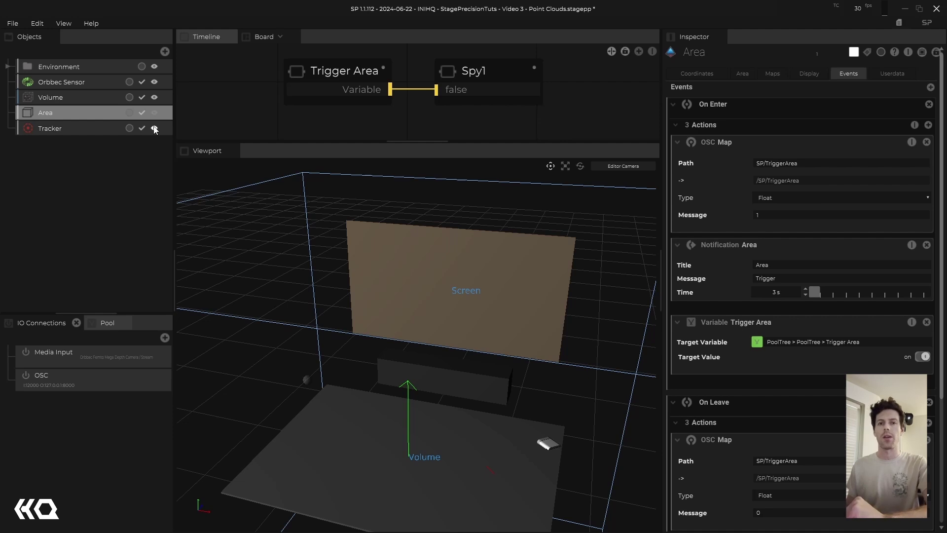
pyautogui.click(154, 128)
pyautogui.click(63, 128)
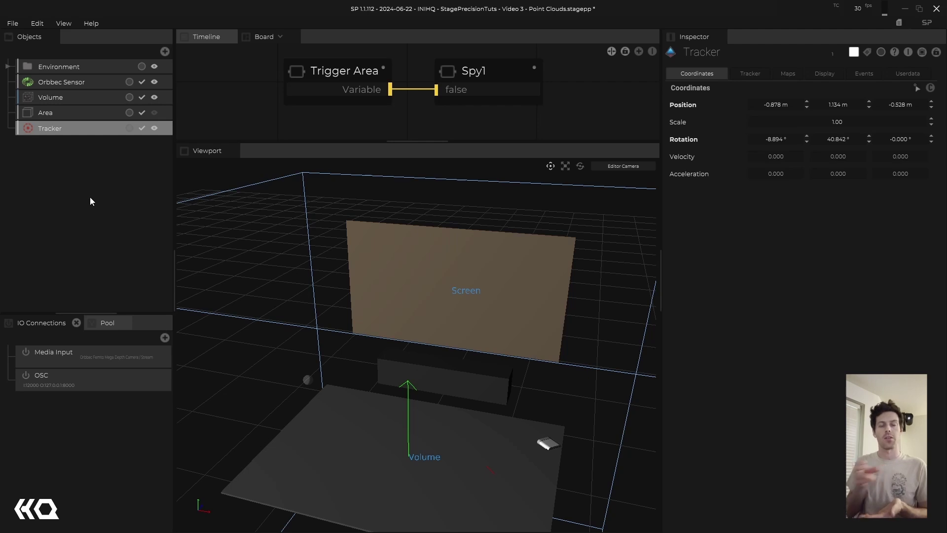
# Step: Examine the Orbbec Sensor's own settings, including its device, point cloud and sensor mode
pyautogui.click(72, 82)
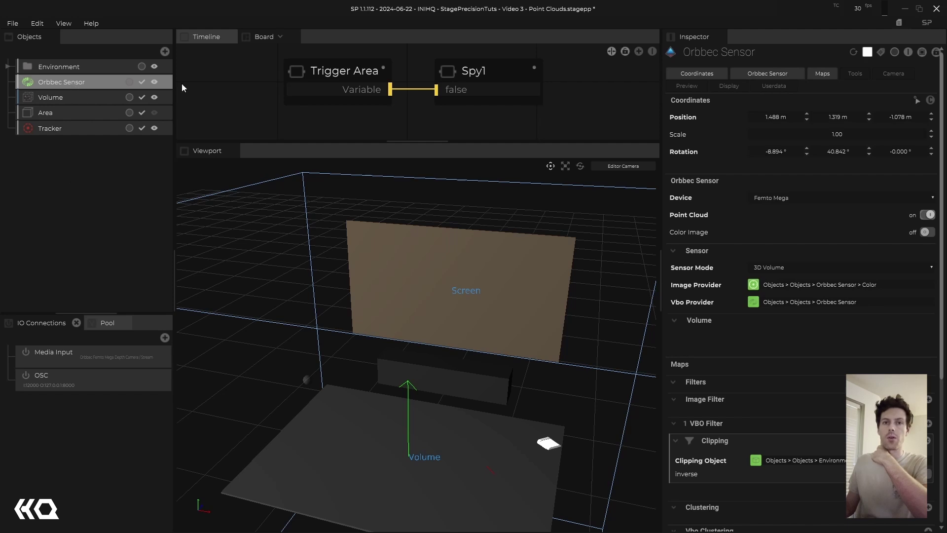
pyautogui.click(765, 72)
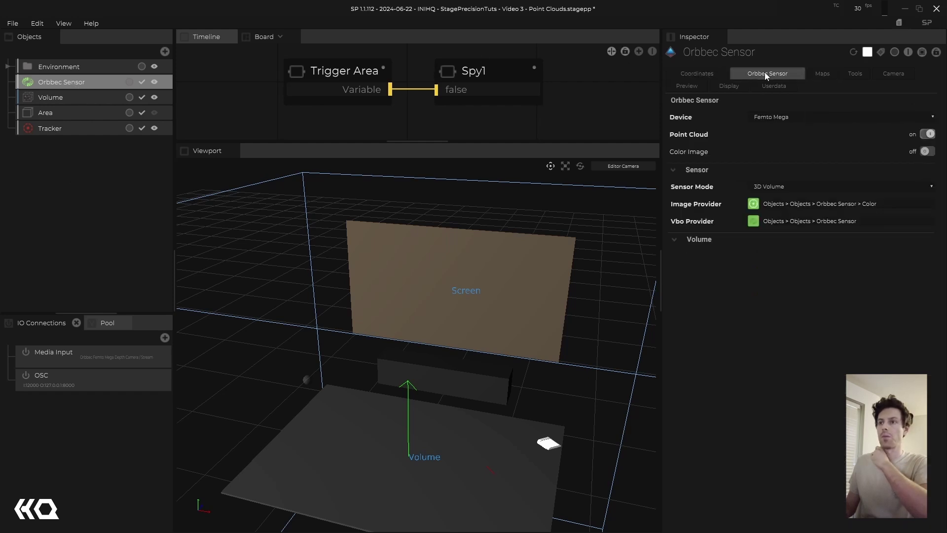
pyautogui.click(783, 120)
pyautogui.click(786, 154)
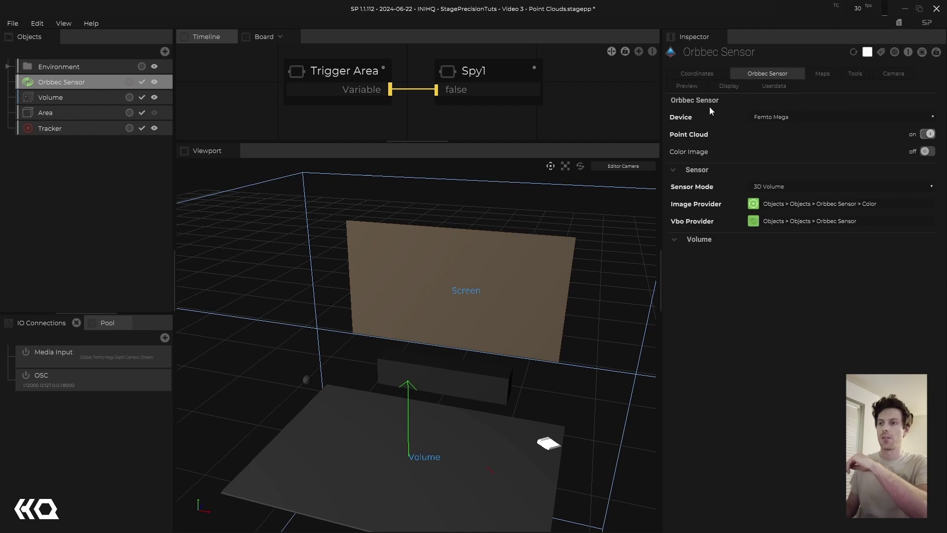
# Step: Switch the Orbbec Sensor's Clipping filter off and back on to compare the unclipped and clipped point cloud
pyautogui.click(821, 75)
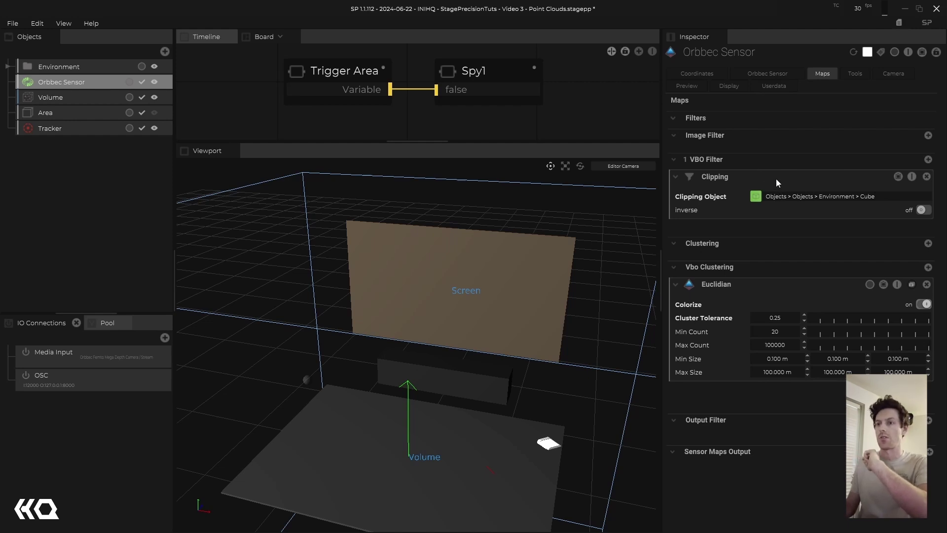
pyautogui.click(693, 177)
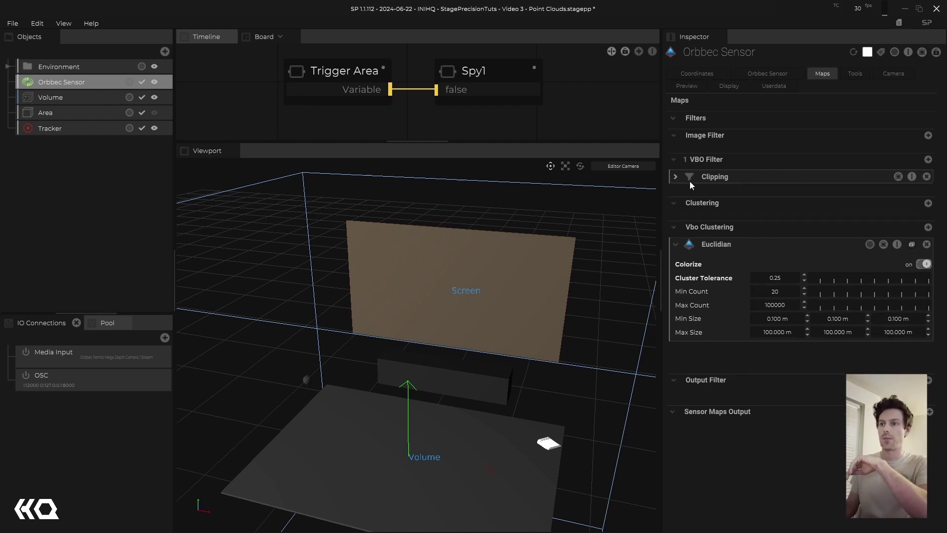
pyautogui.click(674, 177)
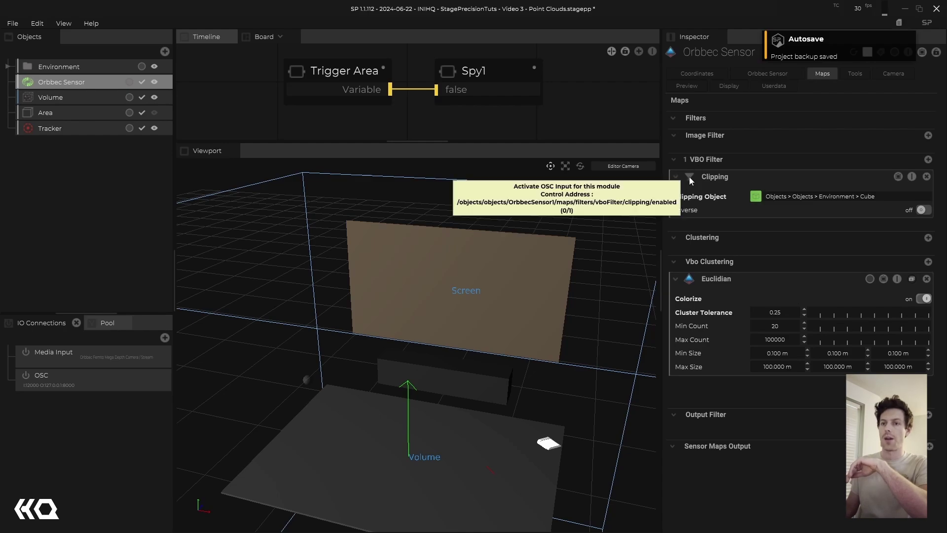
pyautogui.click(689, 177)
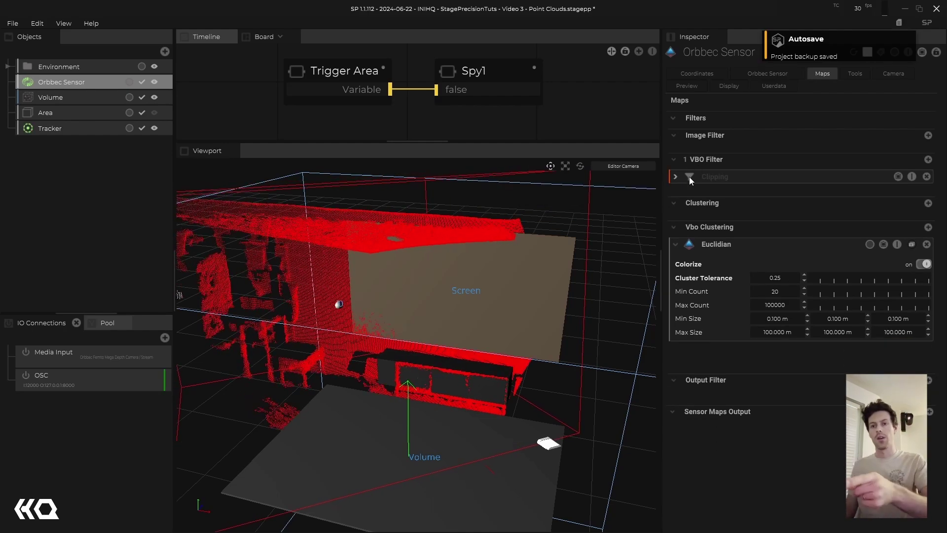
pyautogui.moveTo(425, 267); pyautogui.dragTo(442, 250)
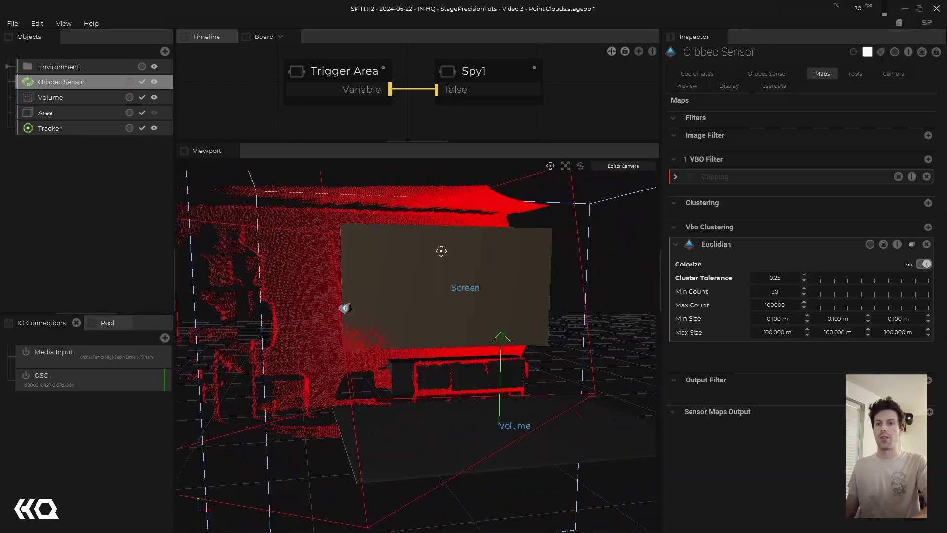
pyautogui.click(689, 176)
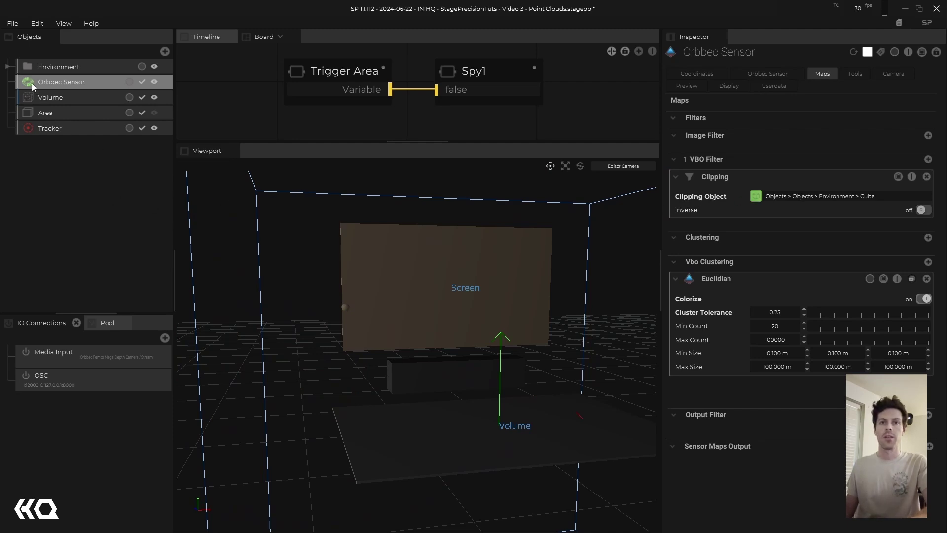
# Step: Show the Cube from the Environment folder to view the clipping region in the scene
pyautogui.click(8, 67)
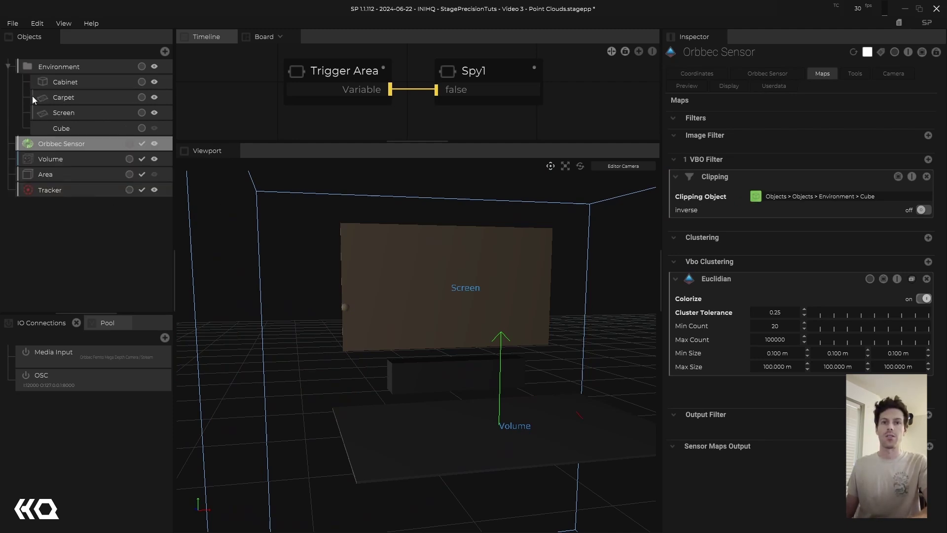
pyautogui.click(76, 131)
pyautogui.click(156, 128)
pyautogui.moveTo(346, 247); pyautogui.dragTo(536, 218, button='middle')
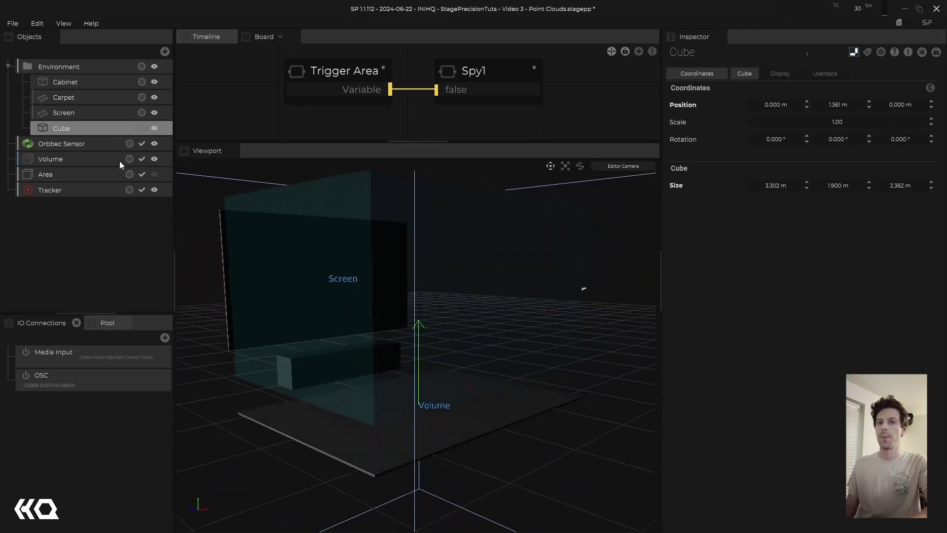
# Step: Toggle the Clipping filter's inverse option and the filter itself to compare the point cloud against the Cube
pyautogui.click(74, 148)
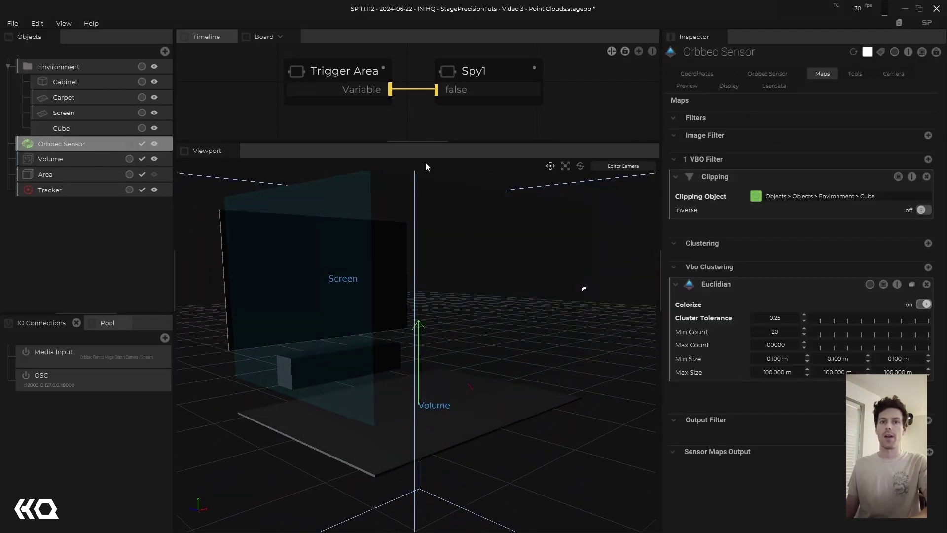
pyautogui.click(925, 210)
pyautogui.click(924, 210)
pyautogui.click(677, 176)
pyautogui.click(689, 177)
pyautogui.click(689, 177)
pyautogui.click(689, 176)
pyautogui.moveTo(435, 262); pyautogui.dragTo(345, 260, button='middle')
# Step: Hide the Cube and re-enable the Orbbec Sensor's Clipping filter, checking which clipping objects it offers
pyautogui.click(125, 127)
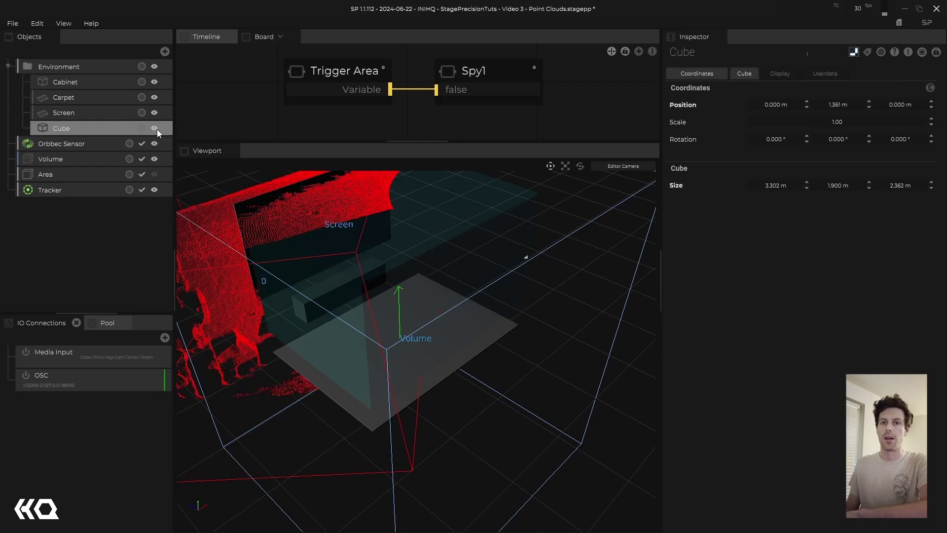
pyautogui.click(88, 143)
pyautogui.click(675, 176)
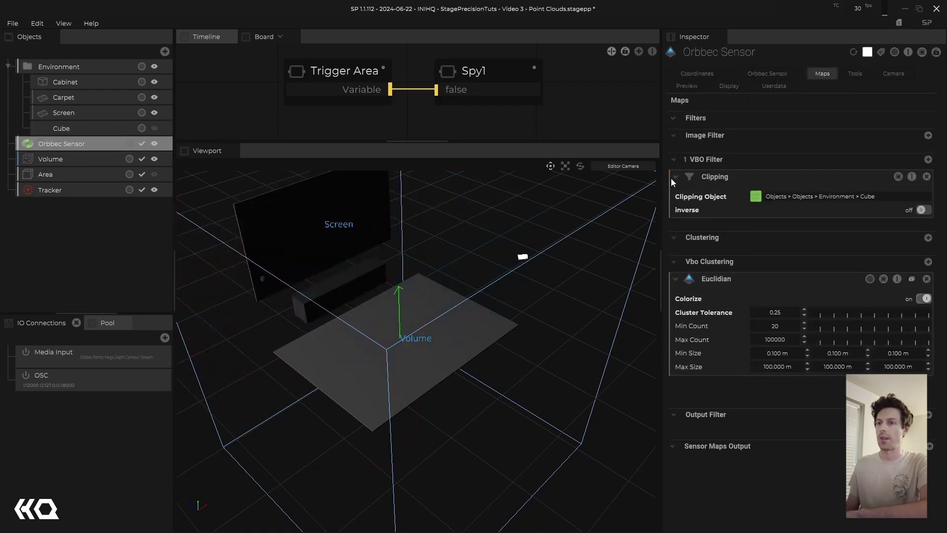
pyautogui.click(756, 197)
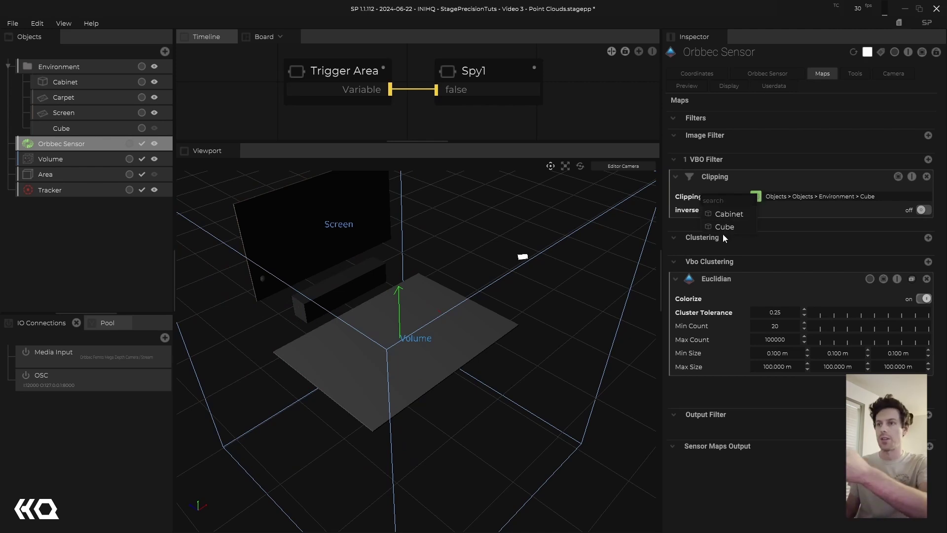
pyautogui.click(806, 490)
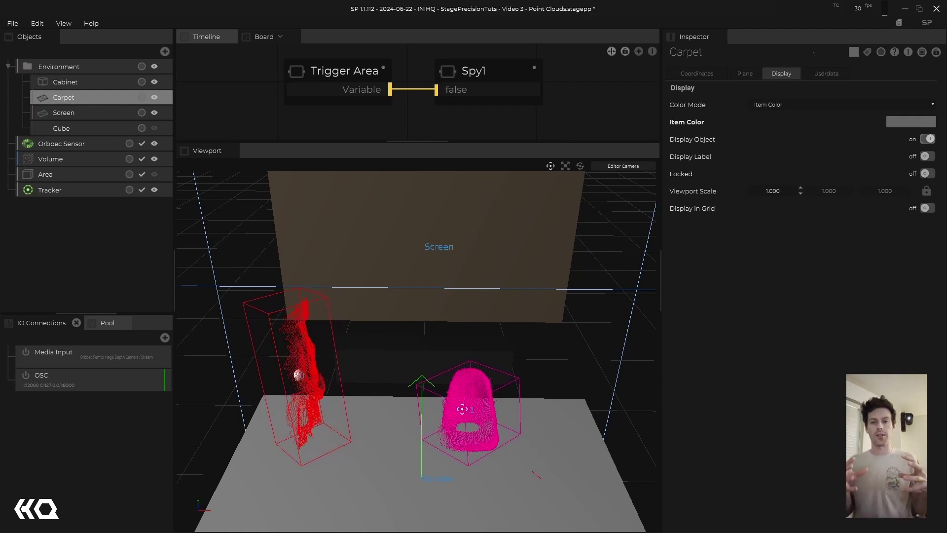
# Step: Try smaller Cluster Tolerance values such as 0.0125 on the Orbbec Sensor's Euclidian clustering, and set it to 0.20
pyautogui.click(70, 144)
pyautogui.doubleClick(776, 317)
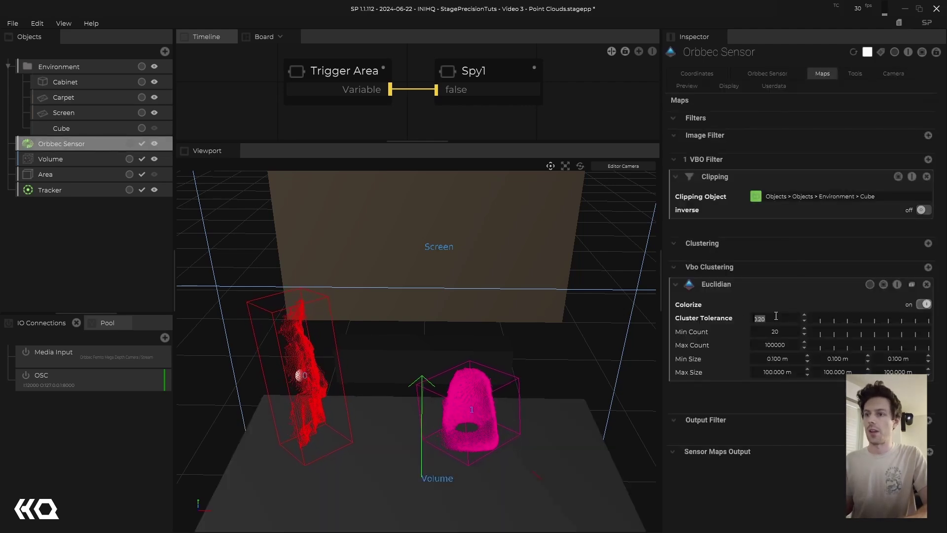
pyautogui.scroll(3, 779, 319)
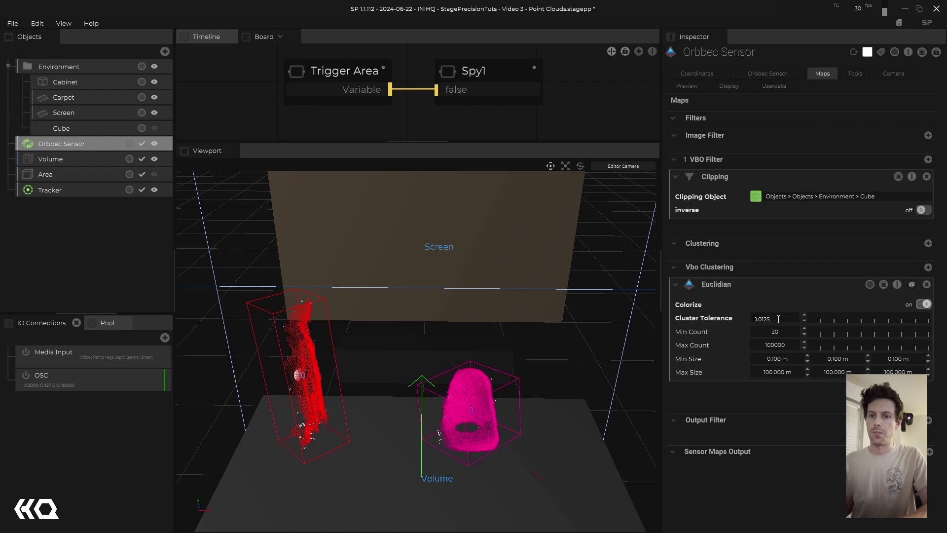
pyautogui.scroll(3, 778, 319)
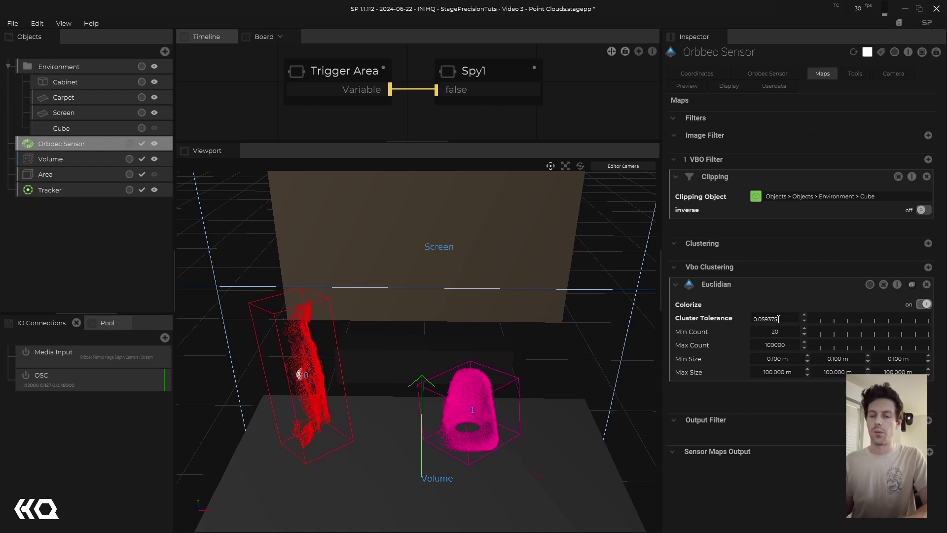
pyautogui.scroll(-5, 778, 319)
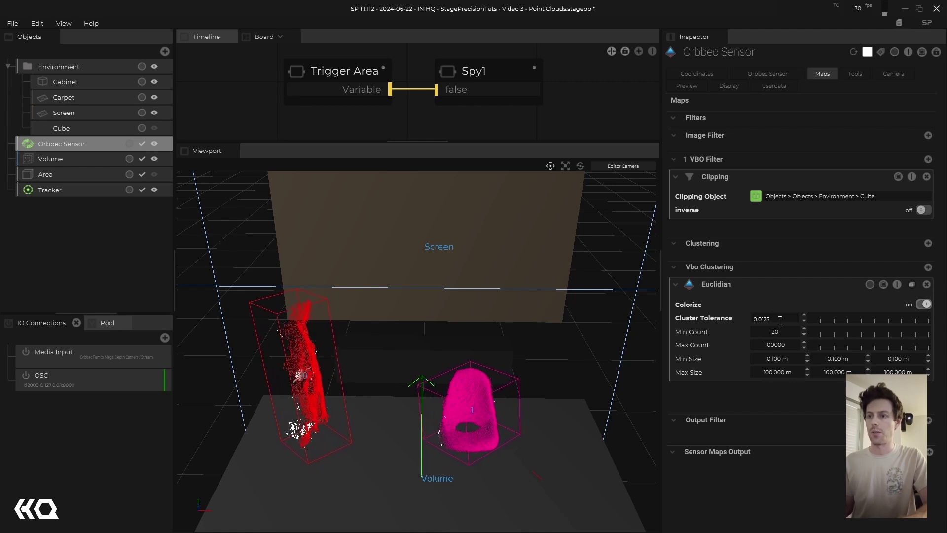
pyautogui.moveTo(759, 320); pyautogui.dragTo(779, 324)
pyautogui.write('2')
pyautogui.press('Return')
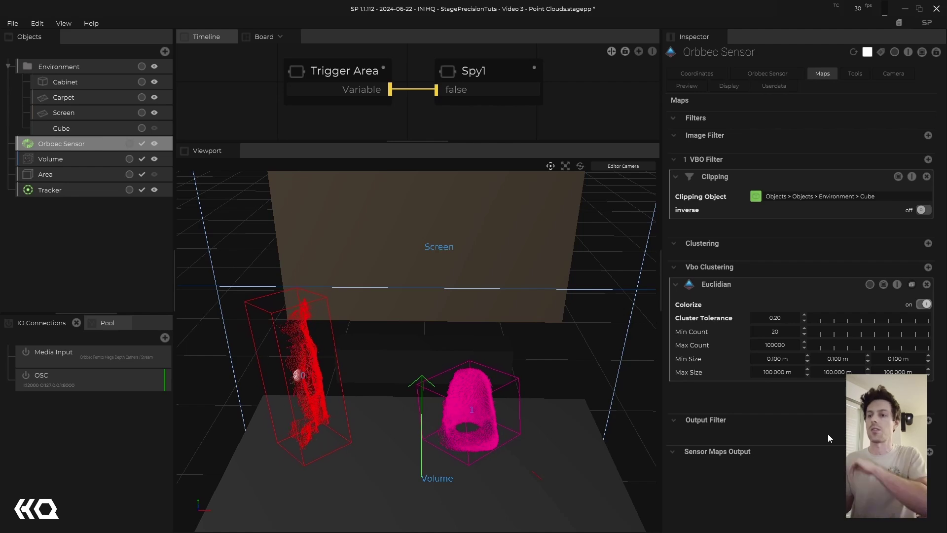
# Step: Toggle the Euclidian clustering and its Colorize option off and back on to compare the point cloud clusters
pyautogui.click(689, 284)
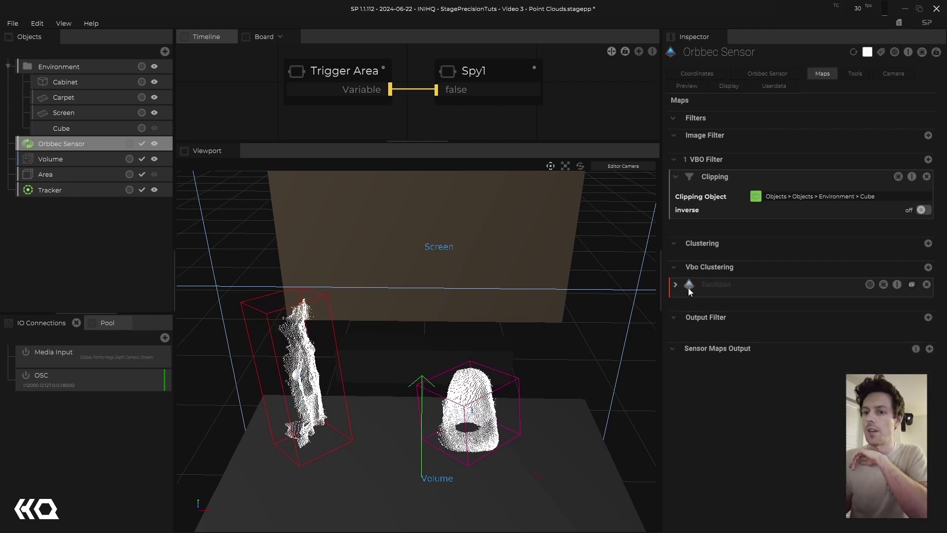
pyautogui.click(687, 285)
pyautogui.click(687, 286)
pyautogui.click(688, 287)
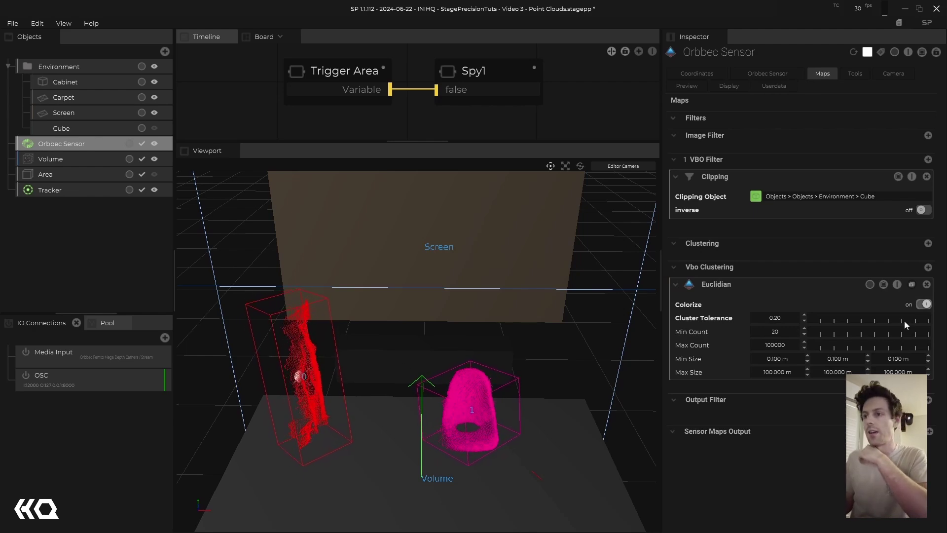
pyautogui.click(926, 304)
pyautogui.click(926, 305)
pyautogui.click(926, 304)
pyautogui.click(926, 305)
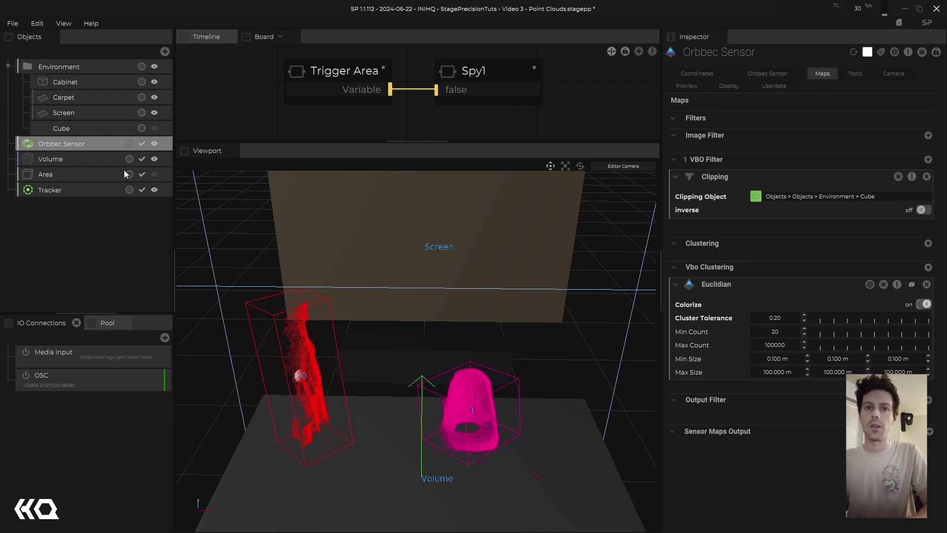
# Step: Select the Volume object and examine it in the scene together with its maps and its size settings
pyautogui.click(69, 158)
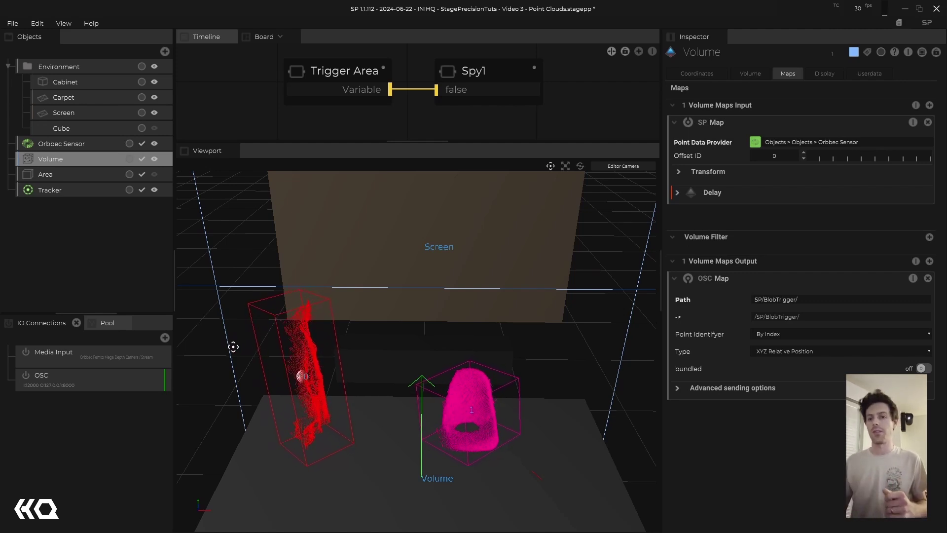
pyautogui.scroll(-4, 314, 311)
pyautogui.moveTo(388, 359); pyautogui.dragTo(508, 410, button='middle')
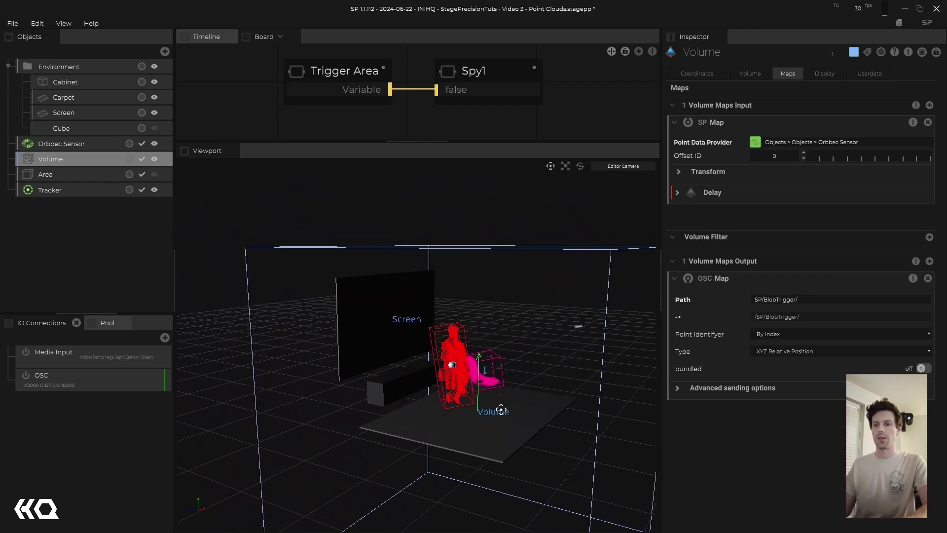
pyautogui.click(695, 71)
pyautogui.click(749, 74)
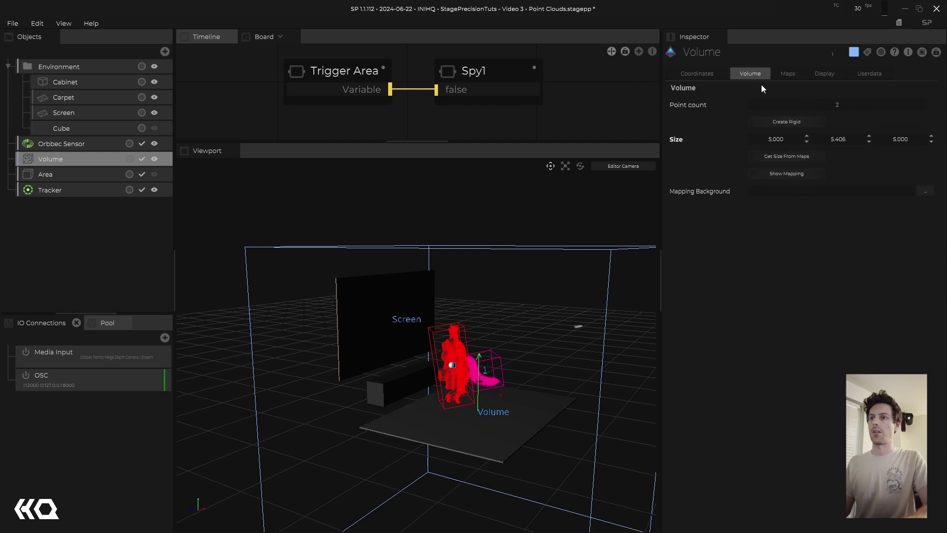
# Step: Try larger and smaller heights for the Volume's size and return to the original value
pyautogui.scroll(-5, 834, 140)
pyautogui.scroll(4, 834, 140)
pyautogui.scroll(-8, 834, 140)
pyautogui.scroll(10, 834, 139)
pyautogui.scroll(-5, 834, 139)
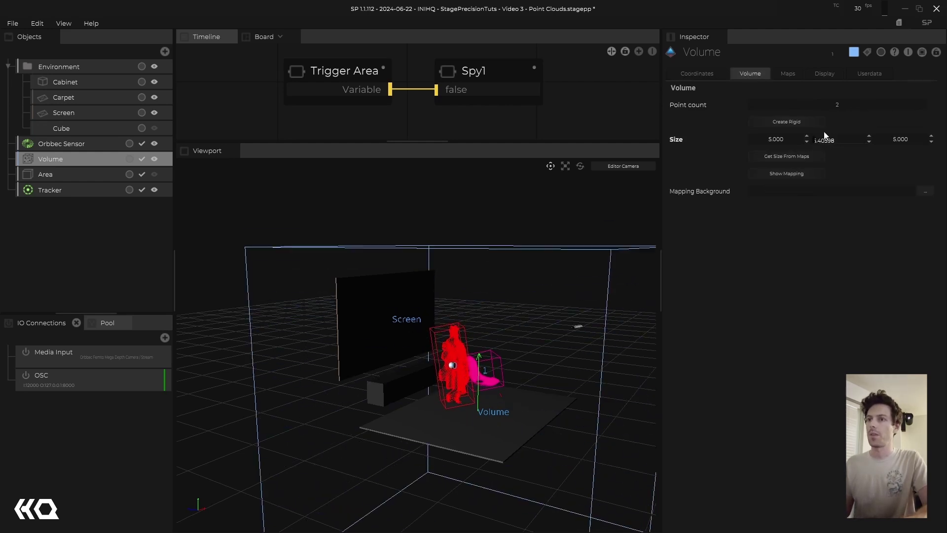
# Step: Try raising the Volume's vertical position to about 3.28 m, and reset it to 0
pyautogui.click(701, 73)
pyautogui.click(840, 104)
pyautogui.scroll(10, 840, 105)
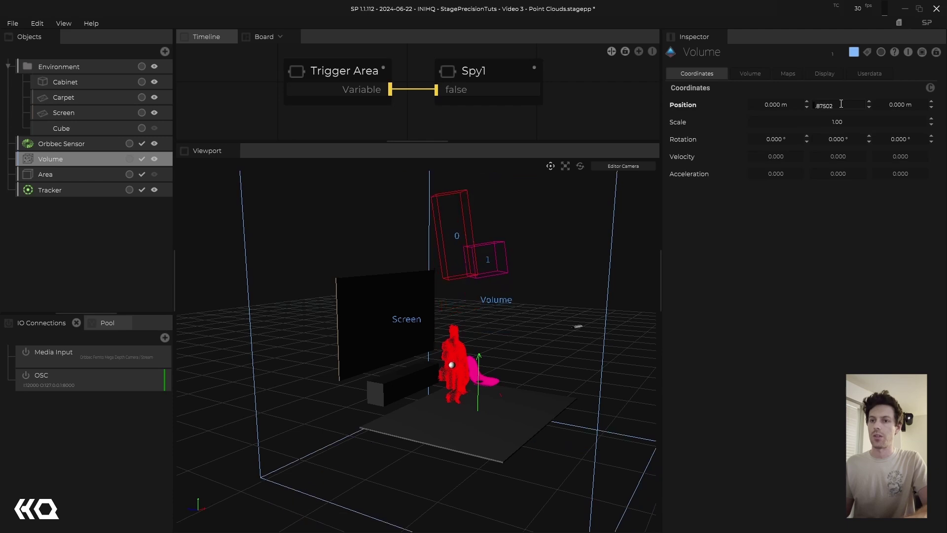
pyautogui.scroll(3, 841, 104)
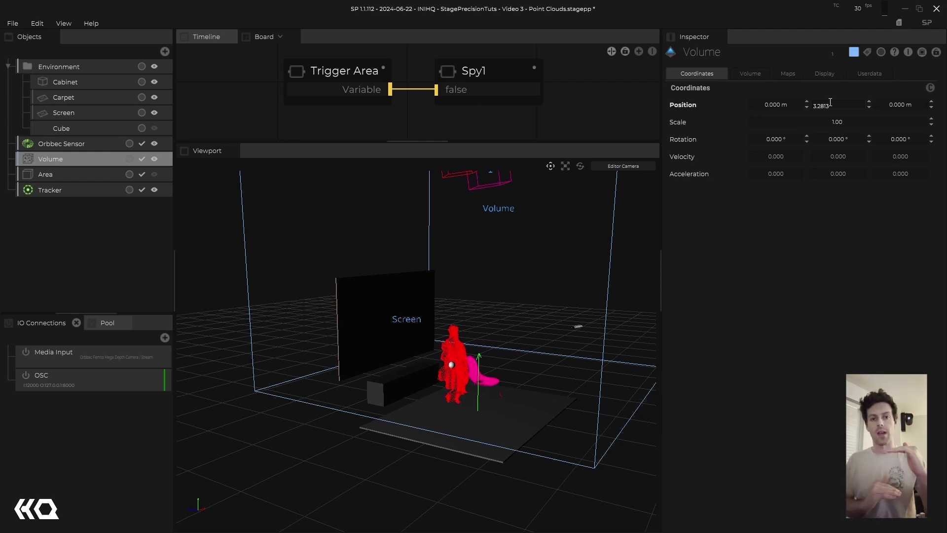
pyautogui.doubleClick(830, 103)
pyautogui.write('0')
pyautogui.press('Return')
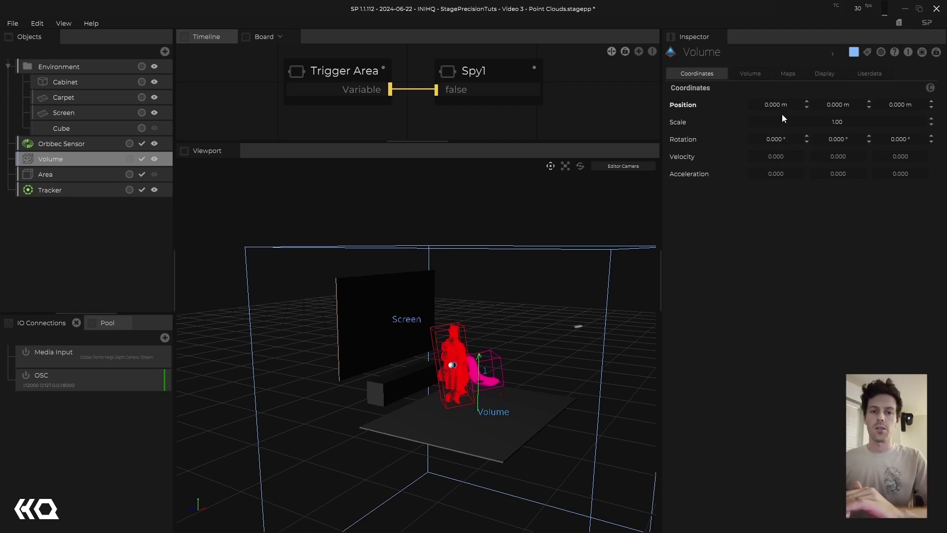
# Step: Review the Volume's maps, checking the SP Map input's Point Data Provider and the OSC Map output
pyautogui.moveTo(524, 290); pyautogui.dragTo(446, 300, button='middle')
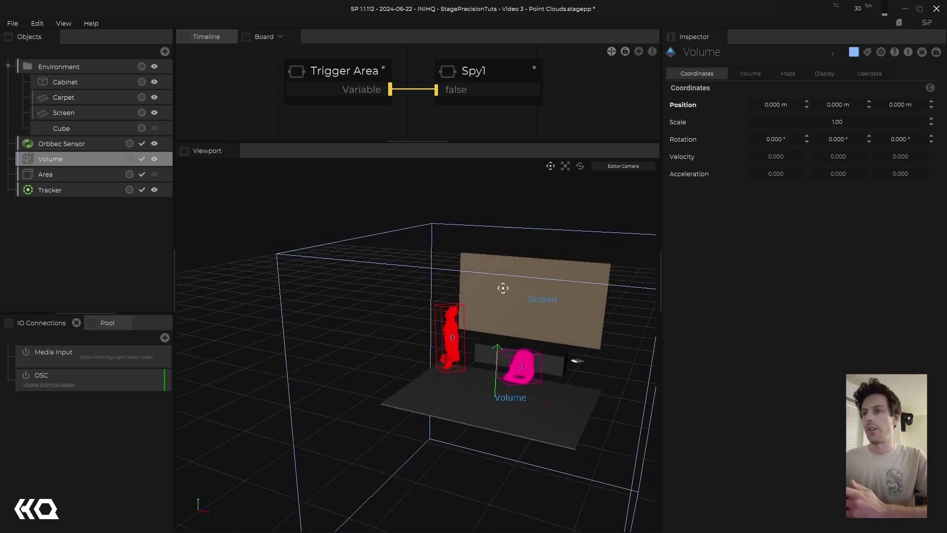
pyautogui.click(60, 176)
pyautogui.click(82, 160)
pyautogui.click(786, 73)
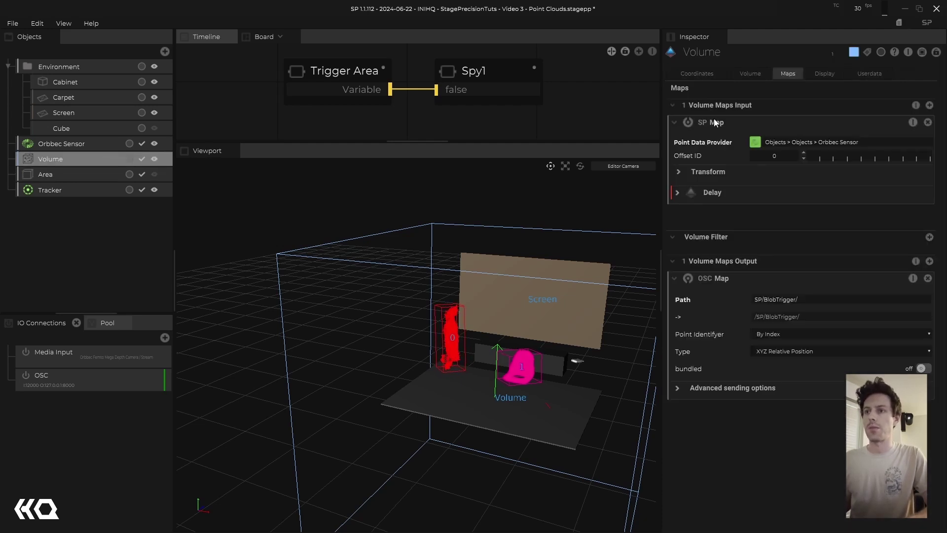
pyautogui.click(688, 123)
pyautogui.click(688, 123)
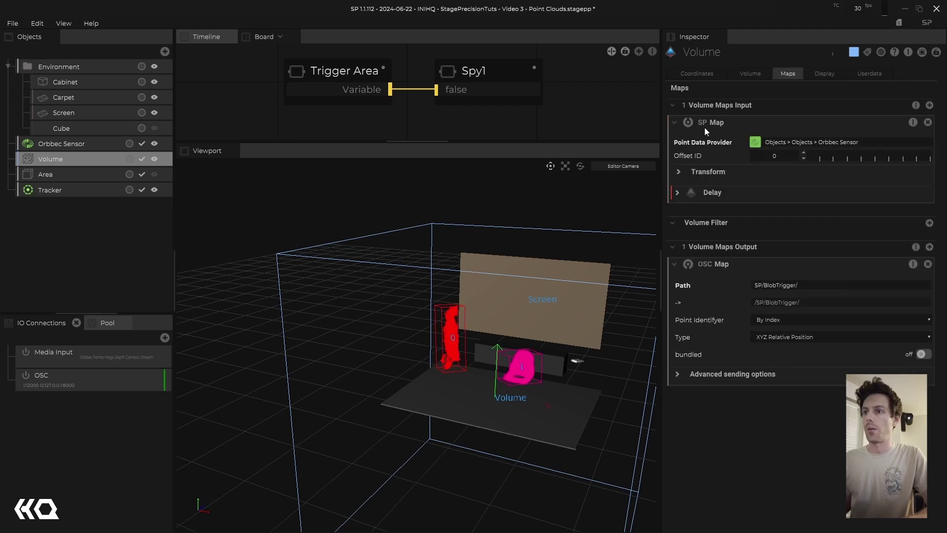
pyautogui.click(755, 142)
pyautogui.click(708, 163)
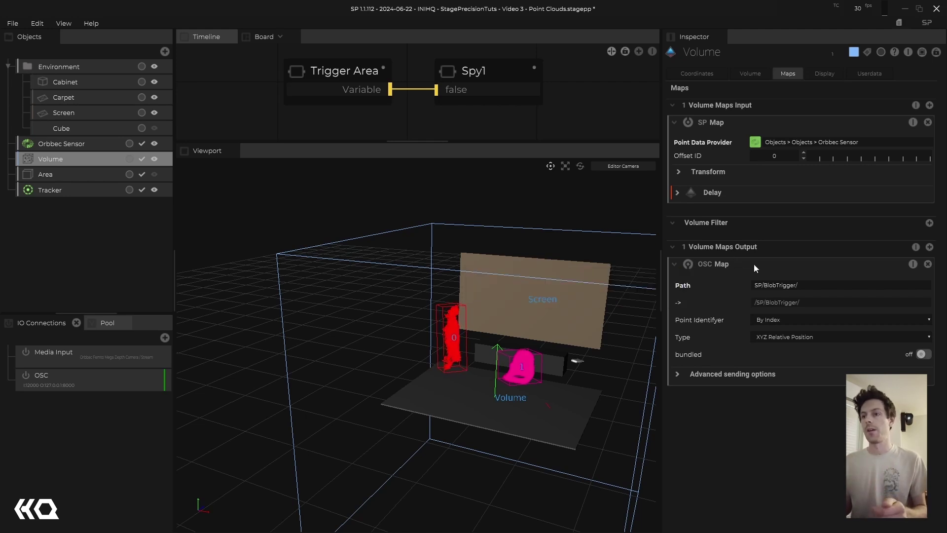
pyautogui.click(687, 264)
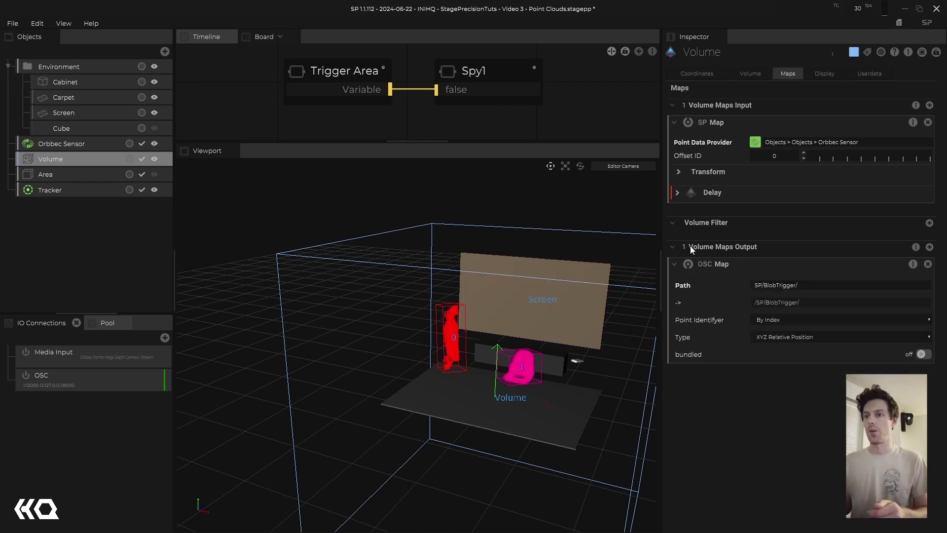
pyautogui.click(756, 144)
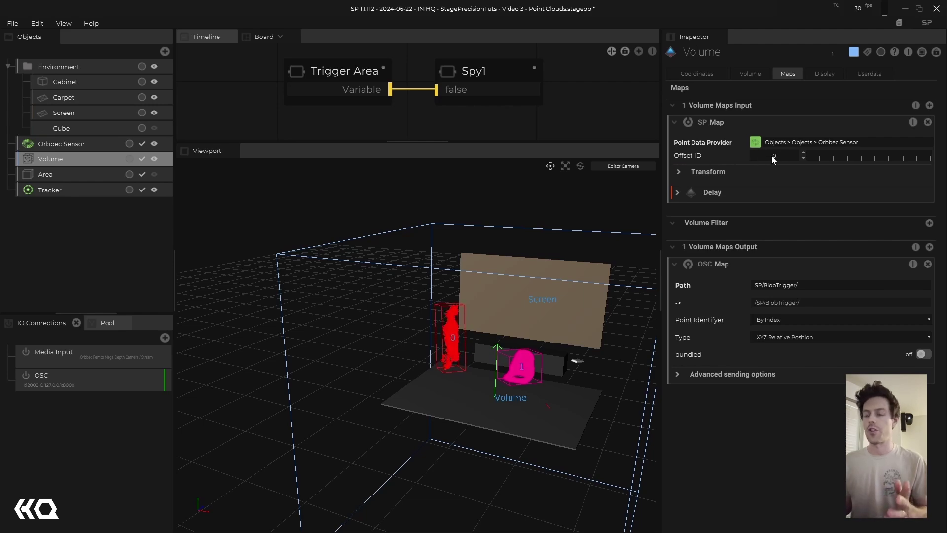
# Step: Try adding an Osc Volume Blob Out map to the Volume's outputs, and remove the extra map
pyautogui.scroll(5, 438, 347)
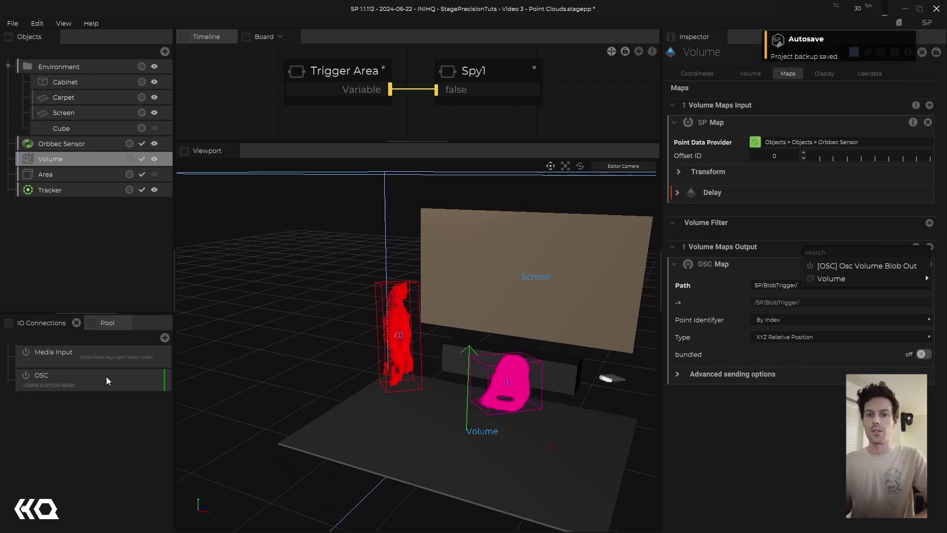
pyautogui.click(825, 266)
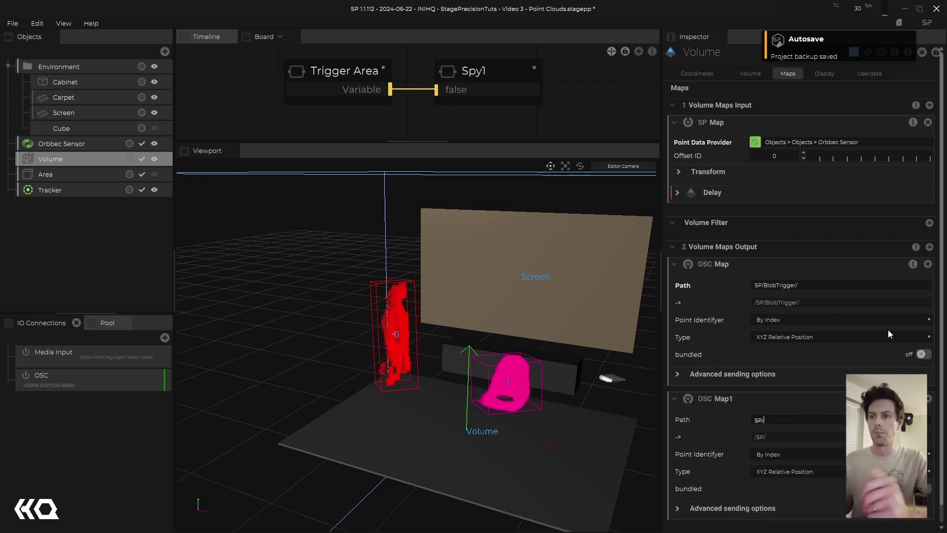
pyautogui.click(929, 399)
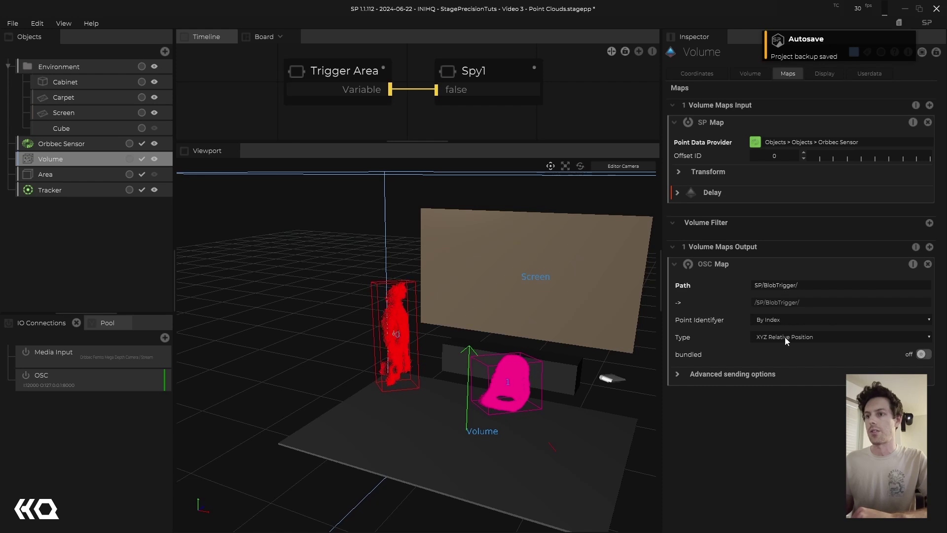
# Step: Save the project, switch to the TouchDesigner receiver project and locate the oscin1 operator in its network
pyautogui.hotkey('ctrl', 's')
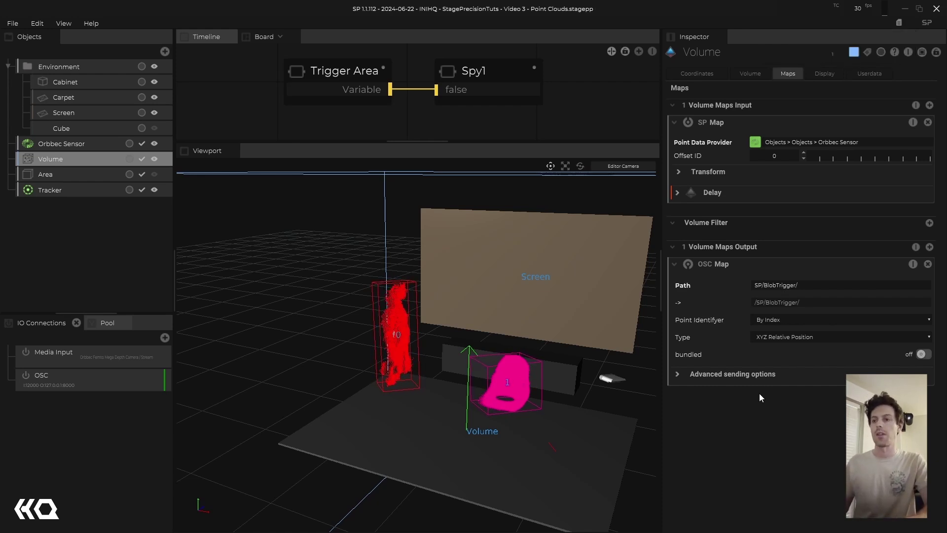
pyautogui.hotkey('alt', 'Tab')
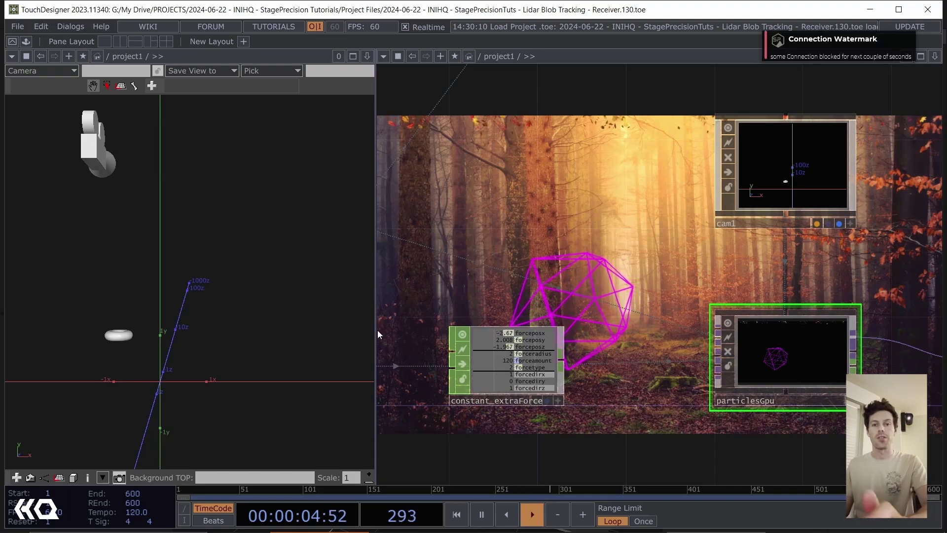
pyautogui.moveTo(236, 264); pyautogui.dragTo(244, 284)
pyautogui.moveTo(537, 272); pyautogui.dragTo(630, 254)
pyautogui.moveTo(507, 267); pyautogui.dragTo(687, 242)
pyautogui.scroll(-3, 546, 262)
pyautogui.scroll(-2, 449, 278)
pyautogui.moveTo(542, 327); pyautogui.dragTo(730, 327)
pyautogui.scroll(6, 453, 291)
pyautogui.scroll(2, 591, 283)
pyautogui.scroll(2, 591, 283)
pyautogui.click(553, 304)
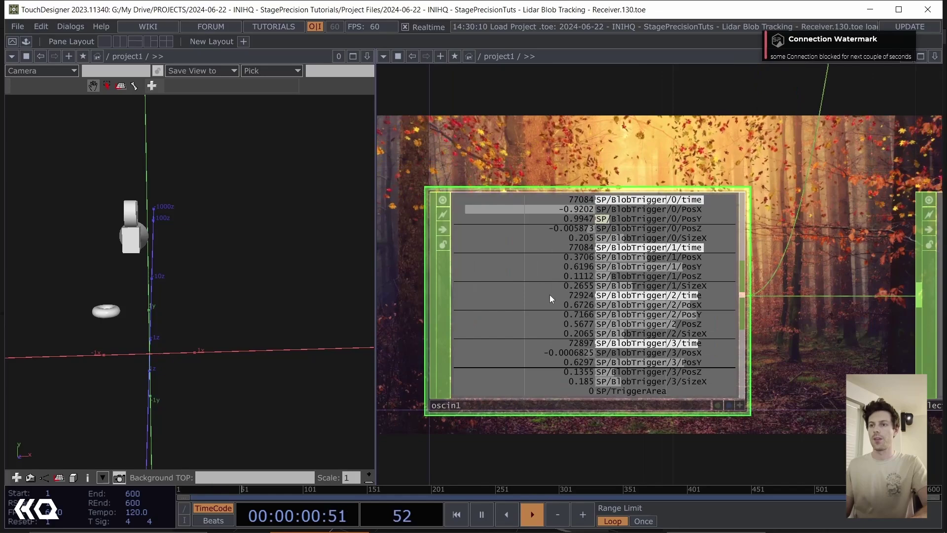
# Step: Show the oscin1 operator's parameters and examine its network port and incoming SP/BlobTrigger channels
pyautogui.press('p')
pyautogui.click(818, 300)
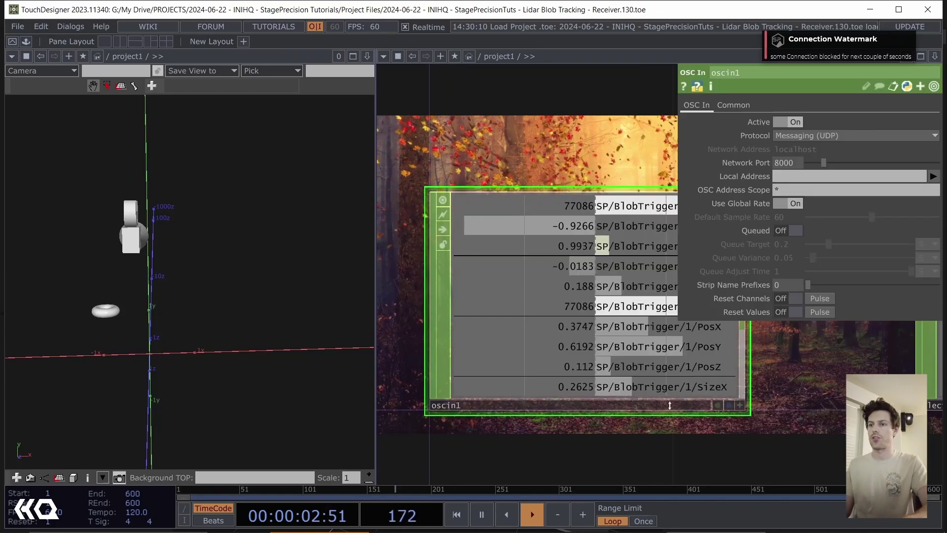
pyautogui.moveTo(761, 449); pyautogui.dragTo(658, 448)
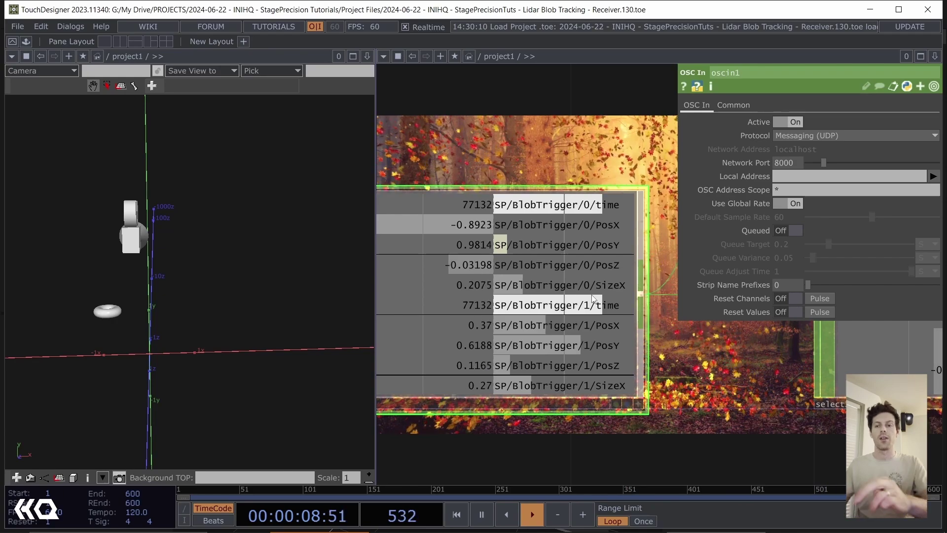
# Step: Examine the select1 operator's channel names and how it renames the blob position channels
pyautogui.scroll(-5, 593, 299)
pyautogui.scroll(-2, 602, 267)
pyautogui.moveTo(624, 339); pyautogui.dragTo(524, 370)
pyautogui.scroll(5, 569, 299)
pyautogui.click(570, 298)
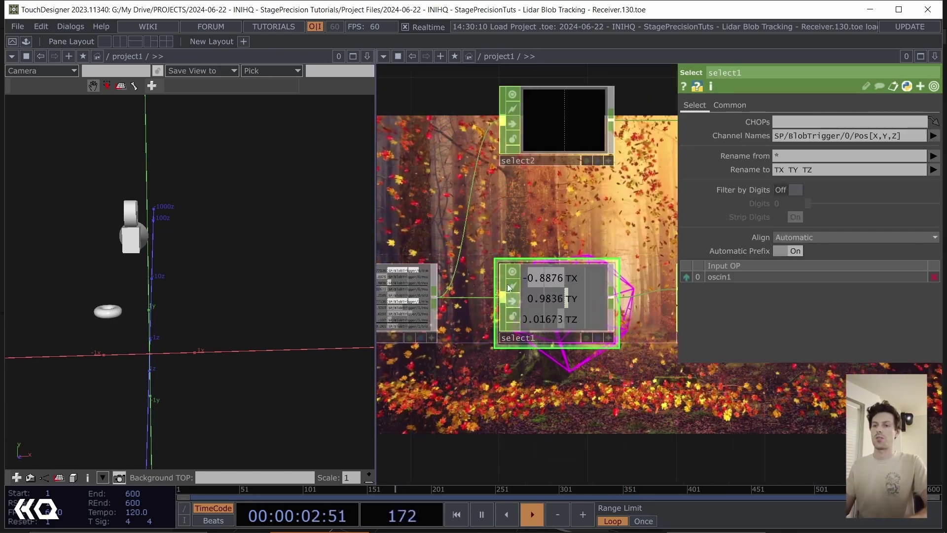
pyautogui.moveTo(575, 312); pyautogui.dragTo(527, 315)
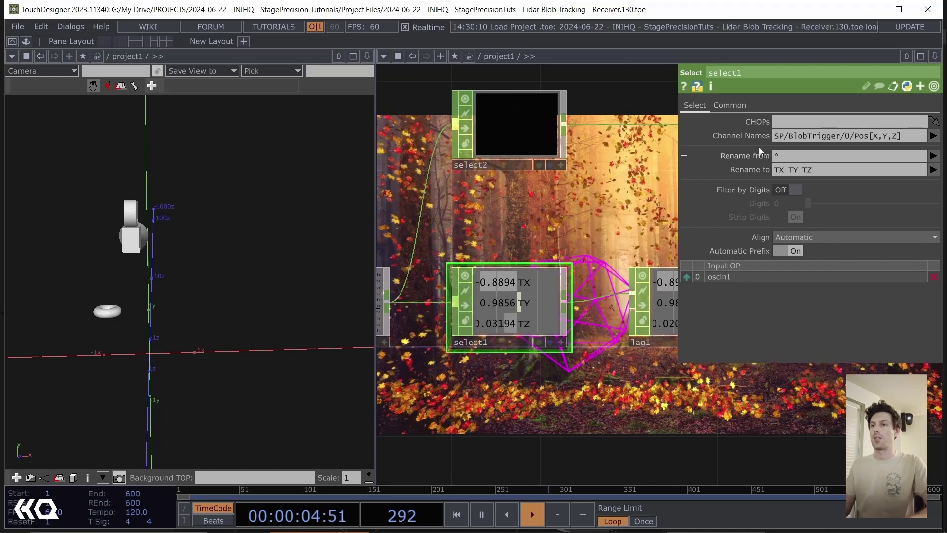
pyautogui.click(784, 169)
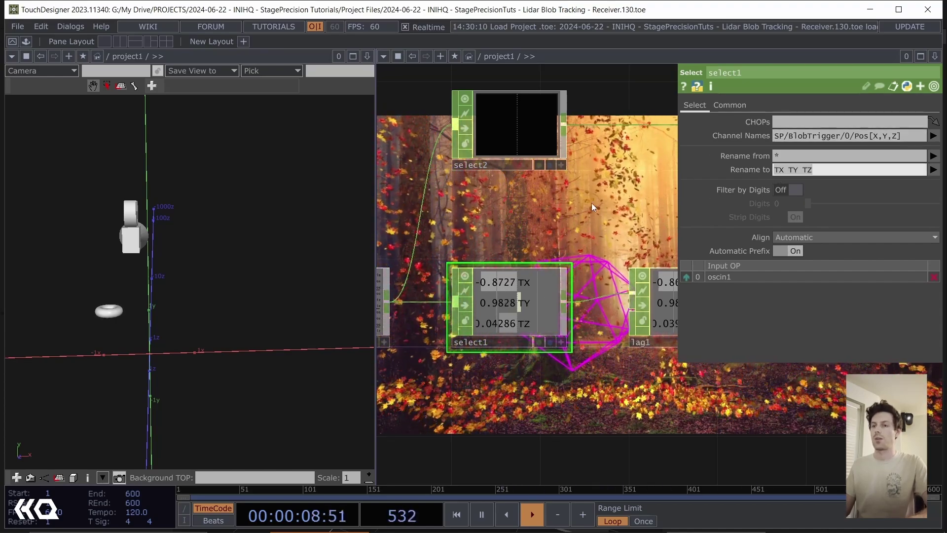
# Step: Examine the lag1 operator's settings that smooth the tracked position values
pyautogui.scroll(-3, 616, 211)
pyautogui.moveTo(619, 210); pyautogui.dragTo(410, 213)
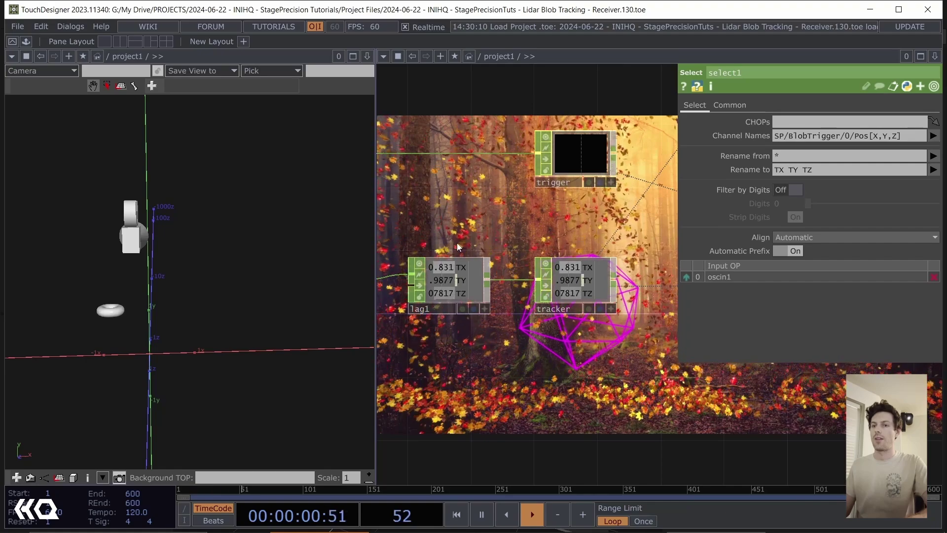
pyautogui.click(460, 281)
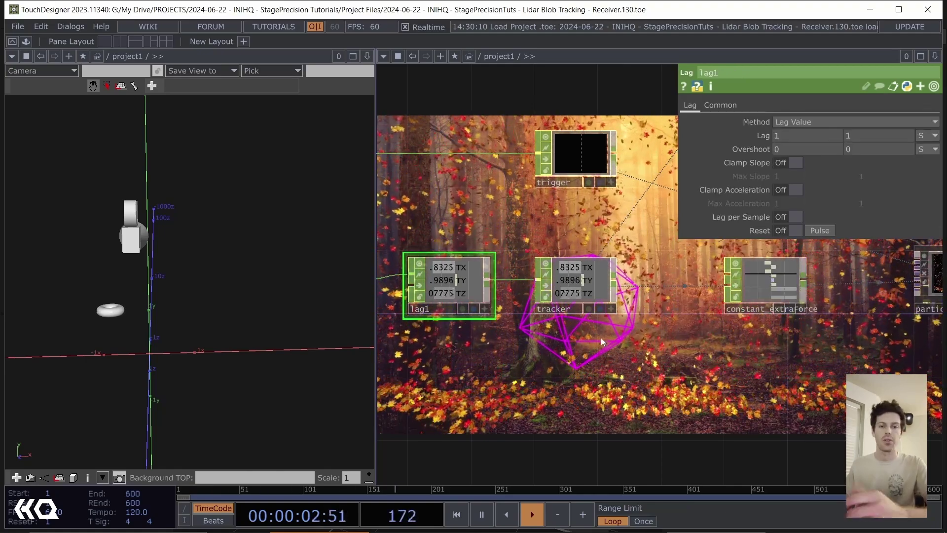
# Step: Inspect the constant_extraForce operator's force position, radius and amount parameters
pyautogui.moveTo(666, 363); pyautogui.dragTo(458, 415)
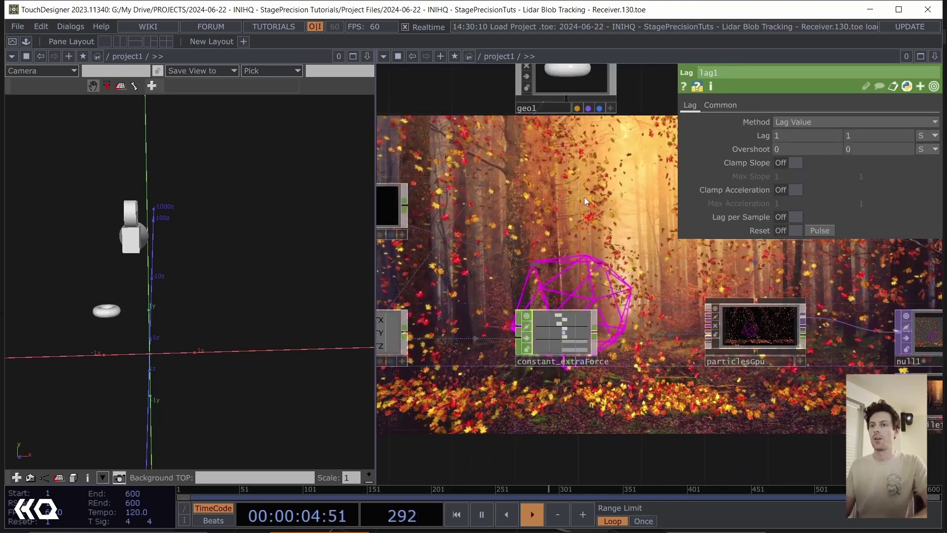
pyautogui.click(553, 335)
pyautogui.scroll(5, 553, 335)
pyautogui.scroll(-4, 537, 274)
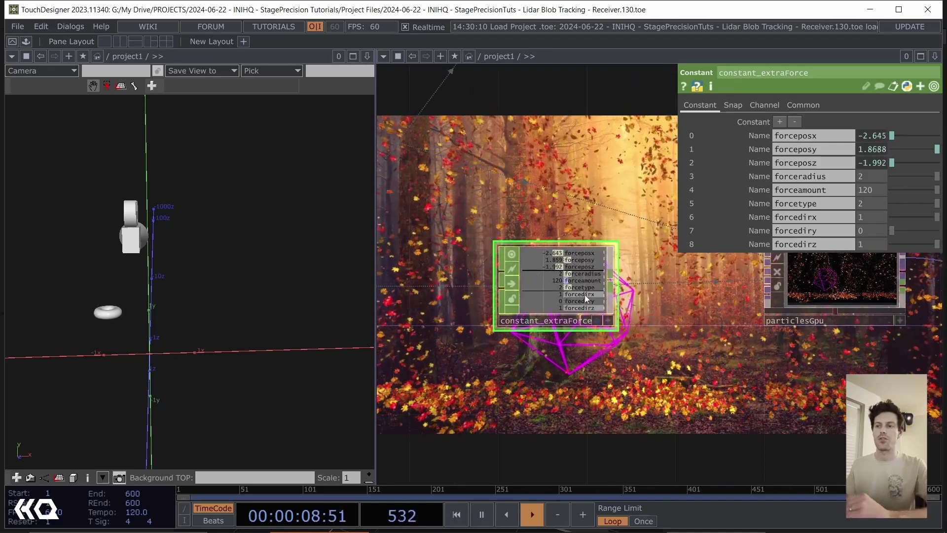
# Step: Inspect the particlesGpu container's material and texture settings and its place in the network
pyautogui.moveTo(753, 373); pyautogui.dragTo(688, 403)
pyautogui.scroll(-2, 688, 404)
pyautogui.scroll(-2, 689, 404)
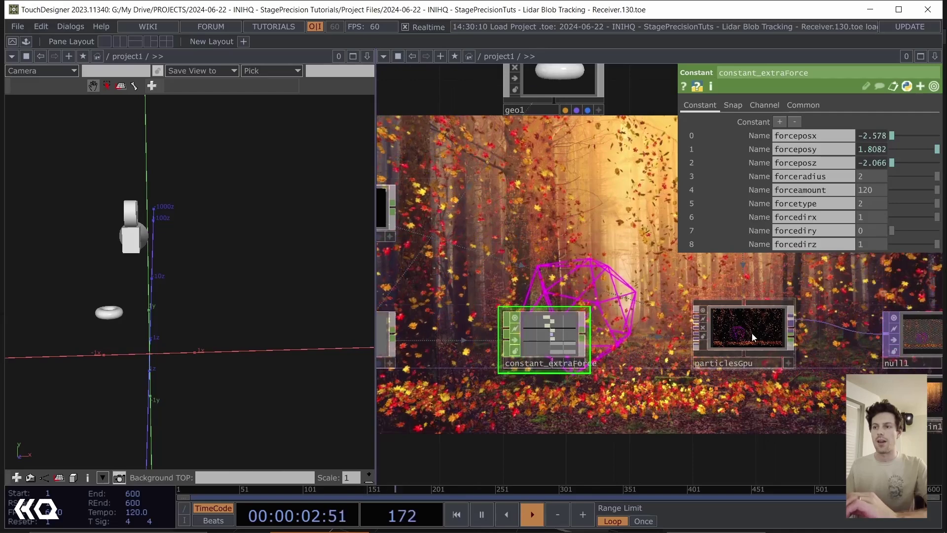
pyautogui.click(753, 335)
pyautogui.moveTo(488, 400); pyautogui.dragTo(350, 413)
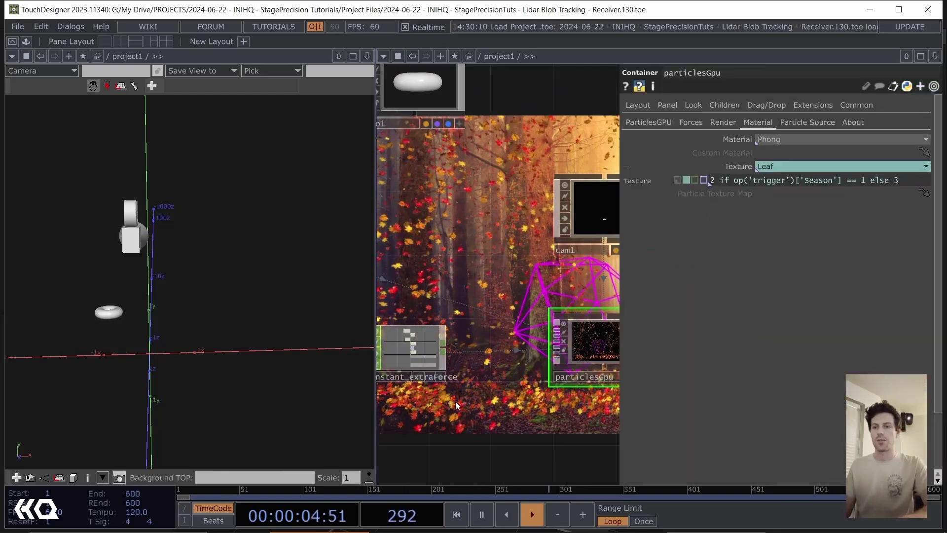
pyautogui.moveTo(499, 321); pyautogui.dragTo(450, 284)
pyautogui.scroll(1, 552, 301)
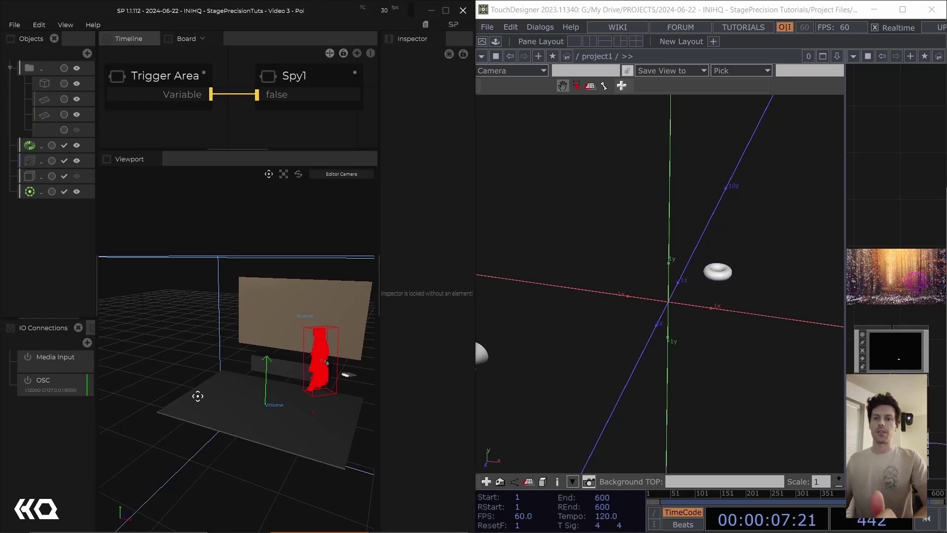
# Step: Switch to Stage Precision, select the Tracker object and make room to view its Tracker settings
pyautogui.moveTo(241, 370); pyautogui.dragTo(237, 403, button='middle')
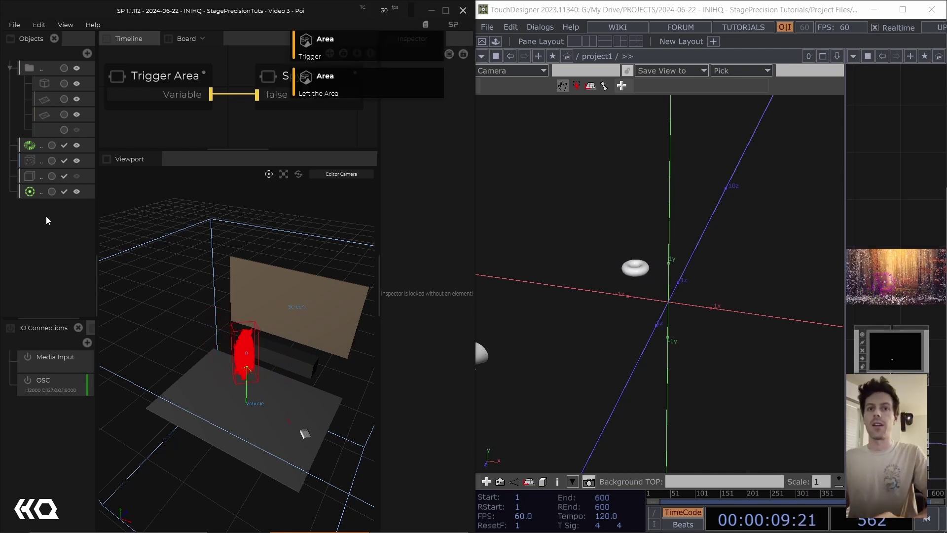
pyautogui.click(31, 192)
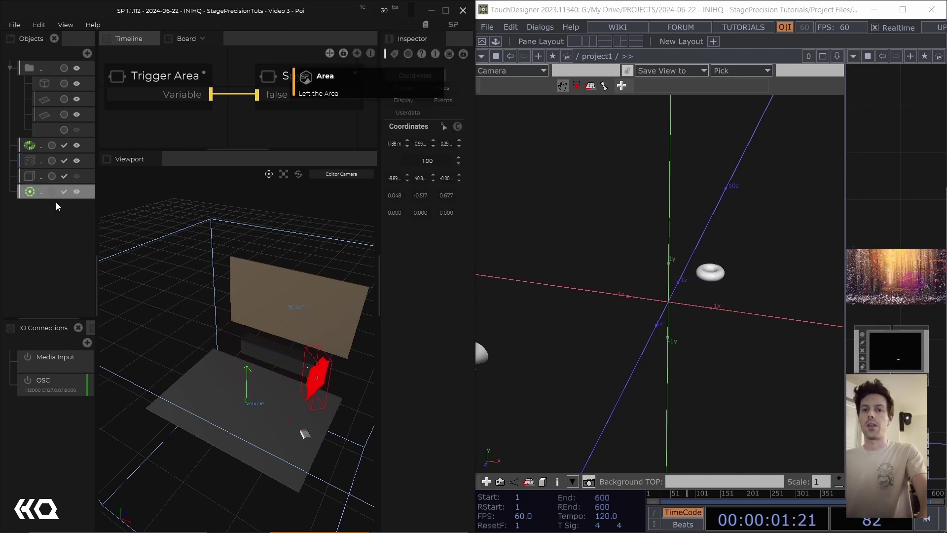
pyautogui.scroll(3, 311, 394)
pyautogui.moveTo(289, 411); pyautogui.dragTo(277, 380, button='middle')
pyautogui.scroll(3, 250, 362)
pyautogui.scroll(1, 274, 370)
pyautogui.scroll(-1, 274, 370)
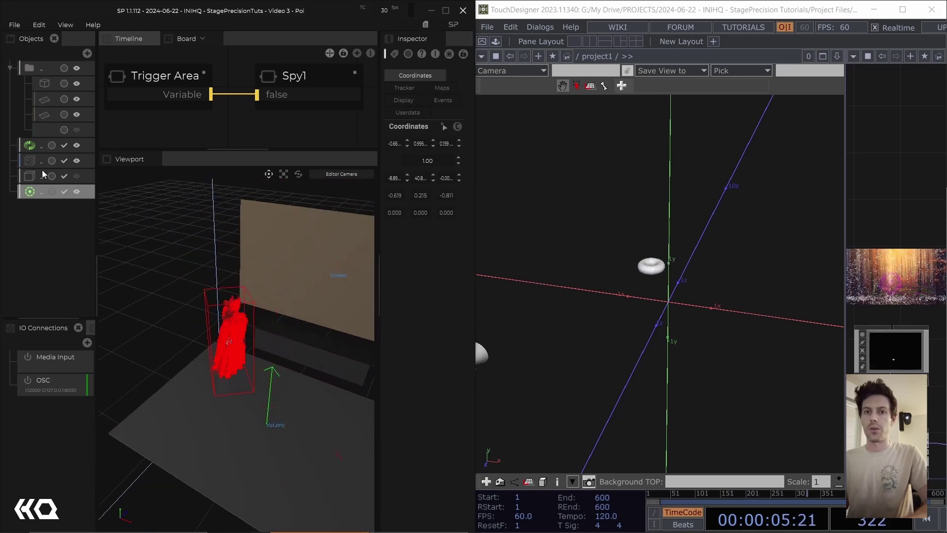
pyautogui.moveTo(377, 234); pyautogui.dragTo(299, 224)
pyautogui.click(384, 78)
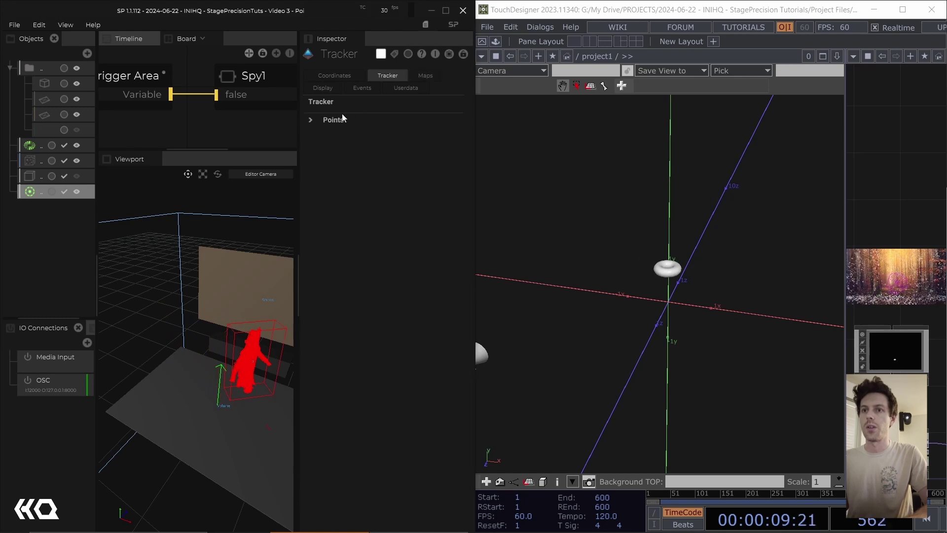
# Step: Set the Tracker's display trace time to 10 s and check the longer motion trail against the stage, leaving nothing selected
pyautogui.click(319, 90)
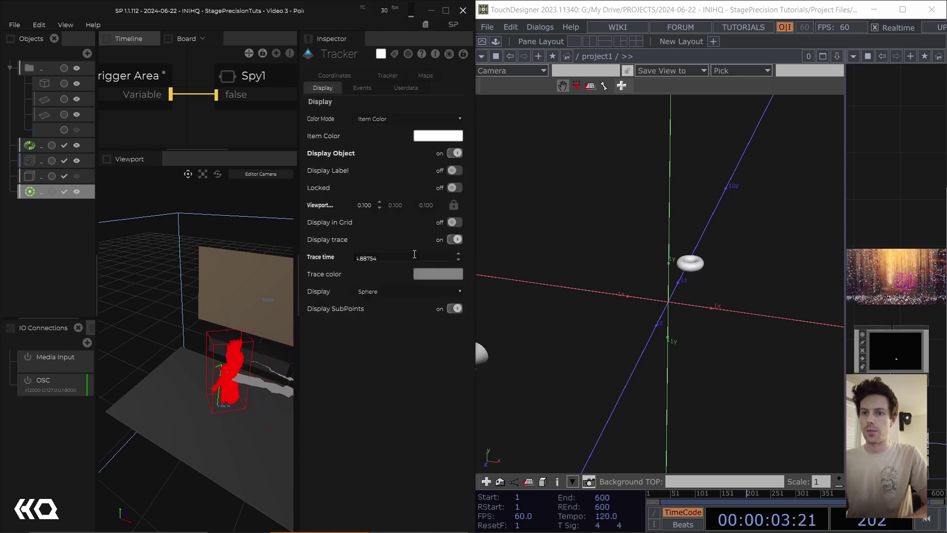
pyautogui.moveTo(232, 322)
pyautogui.mouseDown()
pyautogui.moveTo(205, 327)
pyautogui.moveTo(164, 301)
pyautogui.moveTo(175, 317)
pyautogui.moveTo(201, 317)
pyautogui.moveTo(189, 297)
pyautogui.mouseUp()
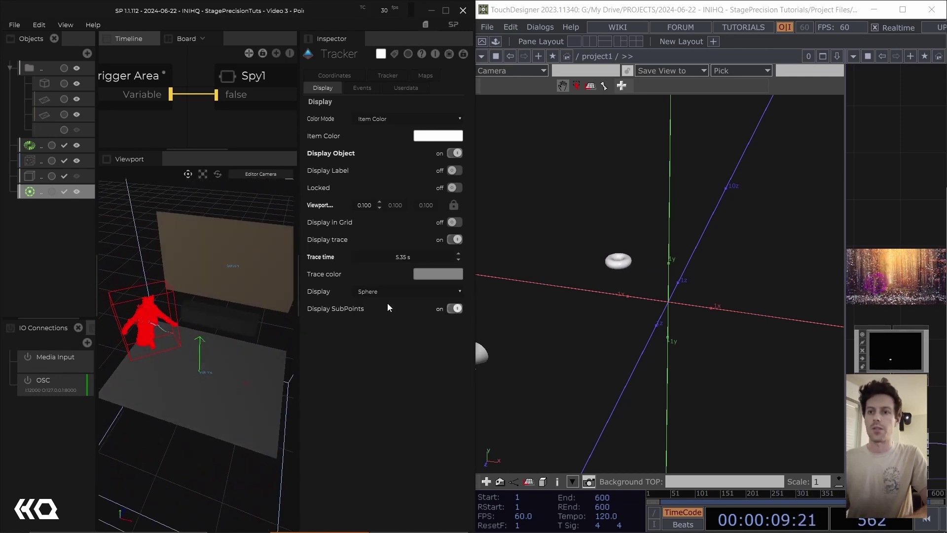
pyautogui.click(410, 254)
pyautogui.write('10')
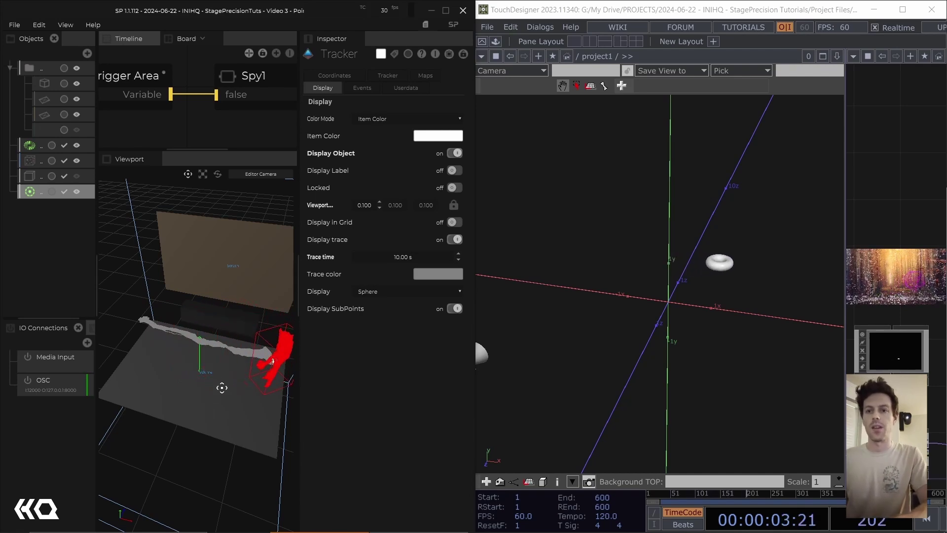
pyautogui.moveTo(232, 373)
pyautogui.mouseDown()
pyautogui.moveTo(211, 338)
pyautogui.moveTo(229, 347)
pyautogui.moveTo(235, 374)
pyautogui.mouseUp()
pyautogui.click(235, 375)
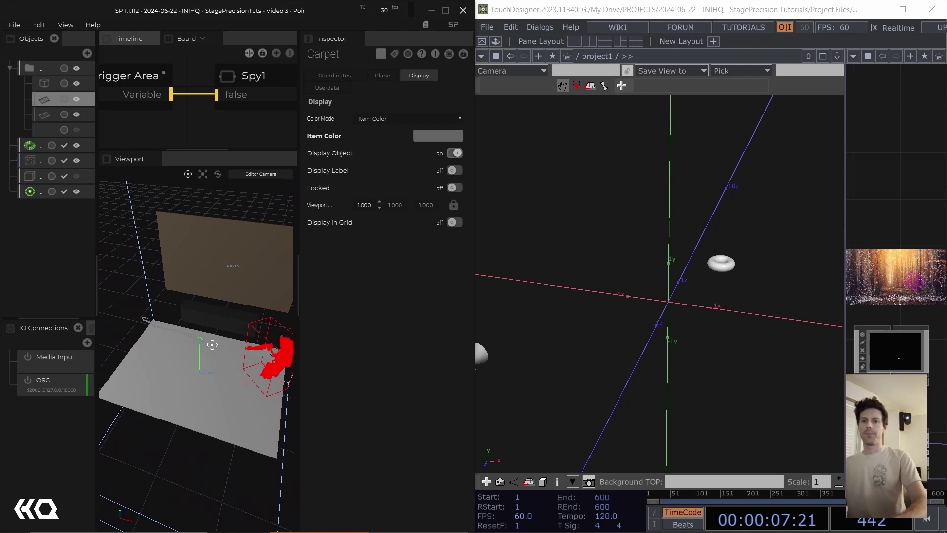
pyautogui.click(142, 296)
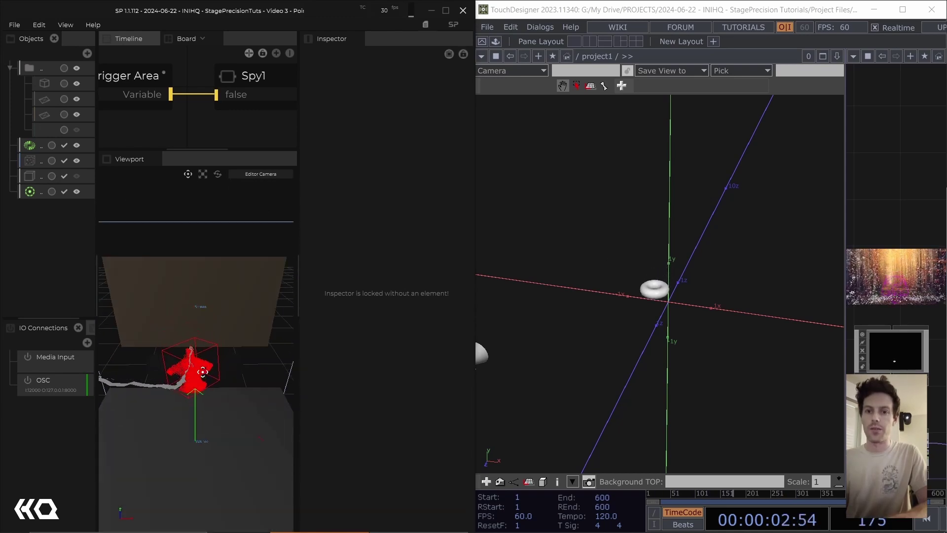
# Step: Select the existing Area object and inspect its On Enter and On Leave event actions
pyautogui.moveTo(203, 373); pyautogui.dragTo(235, 369, button='middle')
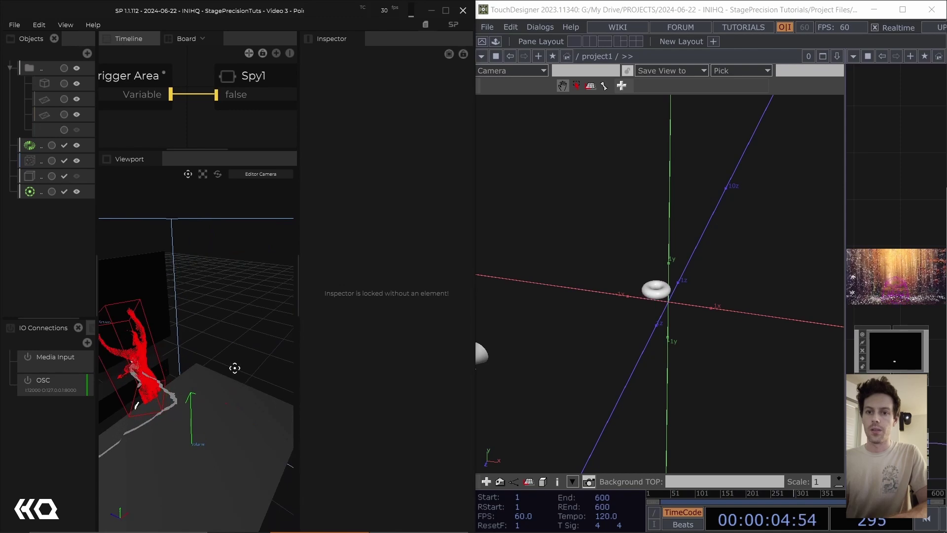
pyautogui.moveTo(167, 386); pyautogui.dragTo(169, 408, button='middle')
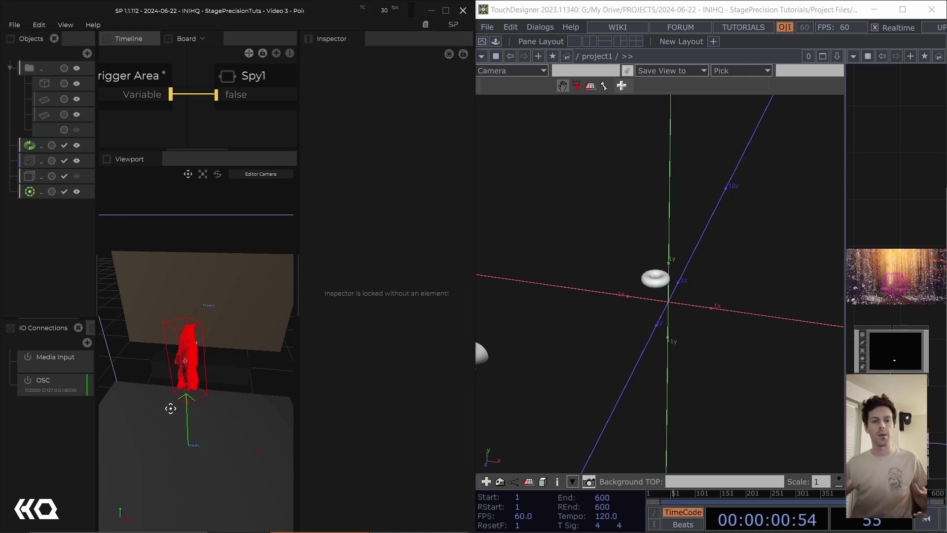
pyautogui.moveTo(123, 332)
pyautogui.mouseDown(button='middle')
pyautogui.moveTo(169, 406)
pyautogui.moveTo(136, 331)
pyautogui.mouseUp(button='middle')
pyautogui.moveTo(176, 302); pyautogui.dragTo(91, 227, button='middle')
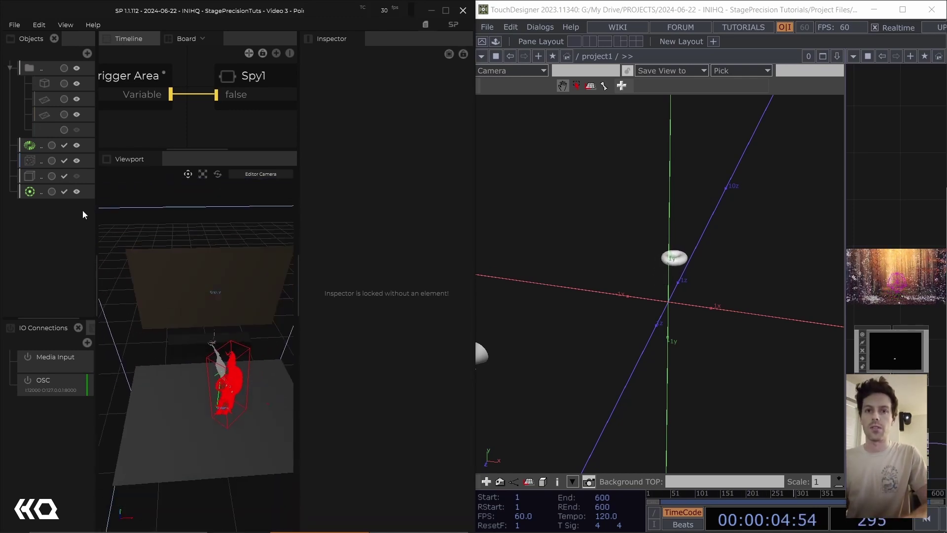
pyautogui.click(35, 176)
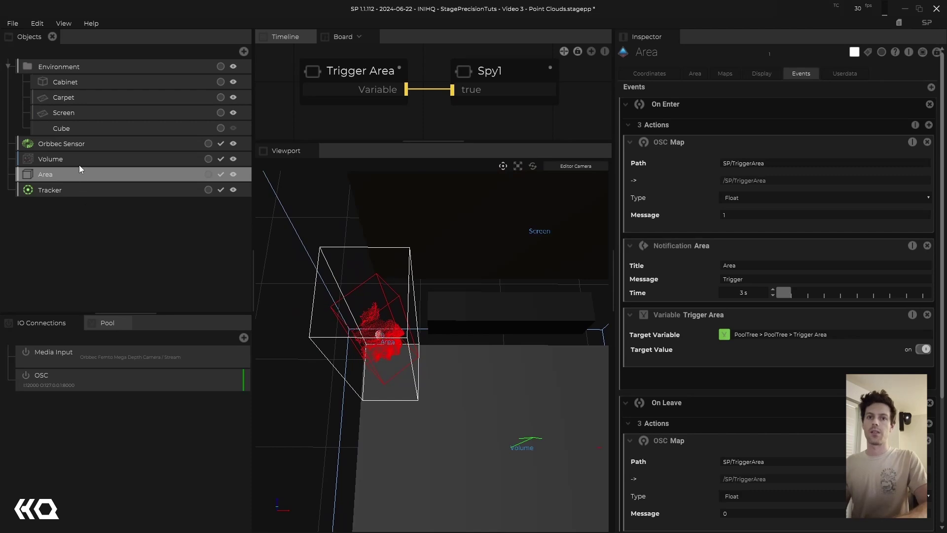
# Step: Add a new Logic Area object to the scene and set its type to Cube
pyautogui.rightClick(101, 240)
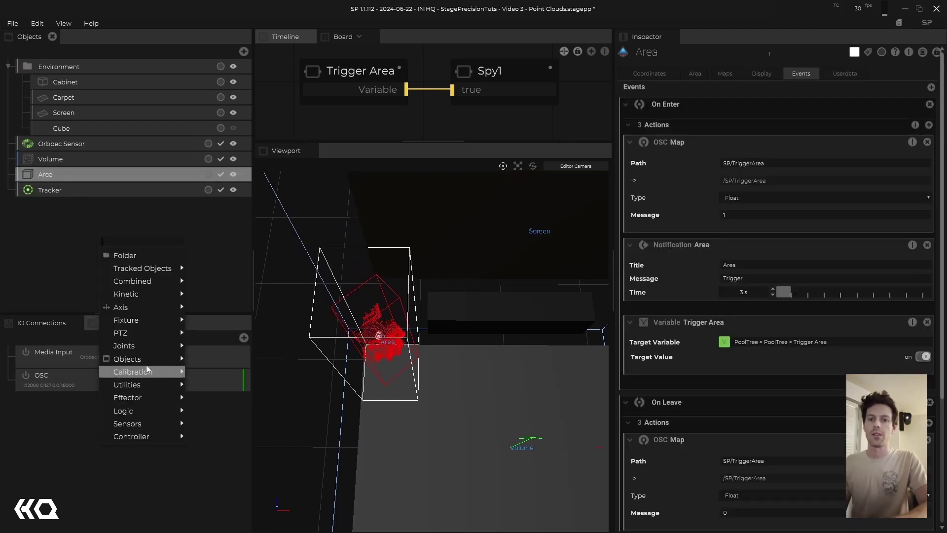
pyautogui.moveTo(150, 415)
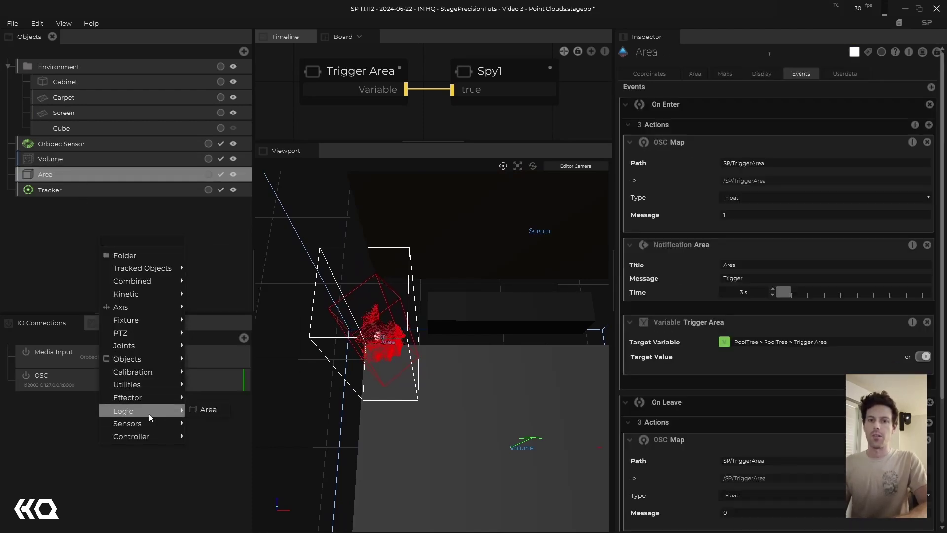
pyautogui.click(194, 410)
pyautogui.moveTo(482, 369); pyautogui.dragTo(493, 296, button='middle')
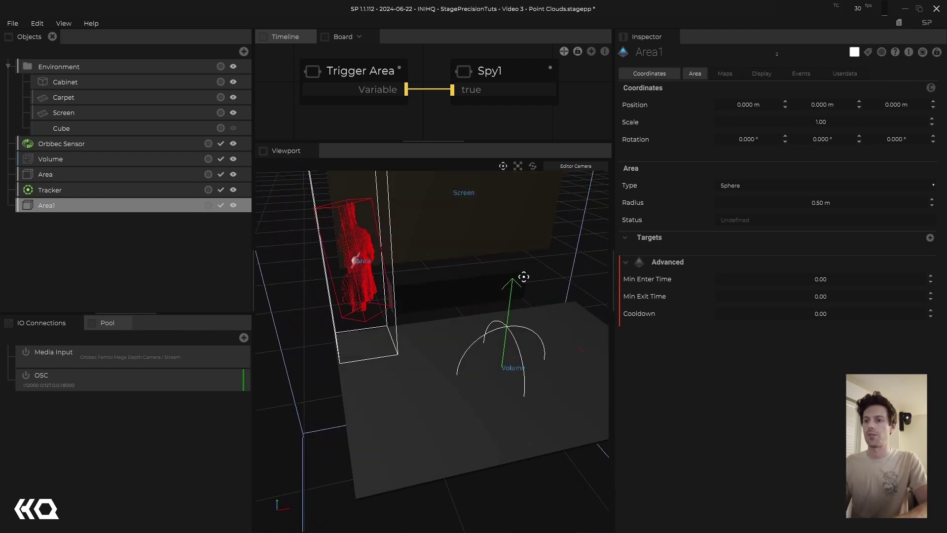
pyautogui.click(741, 189)
pyautogui.click(738, 207)
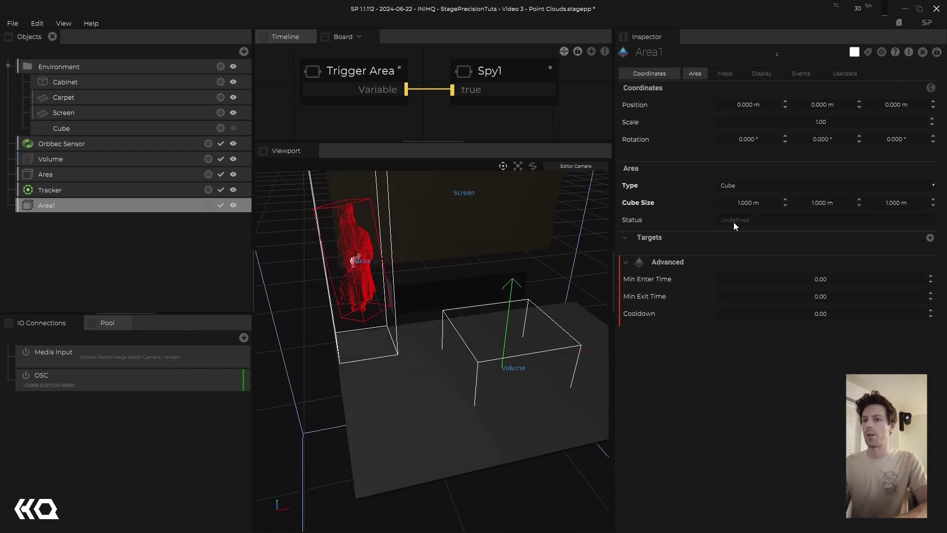
# Step: Move the new cube area to about -0.468 m in X and 0.9375 m in Y
pyautogui.click(741, 104)
pyautogui.write('0.468765')
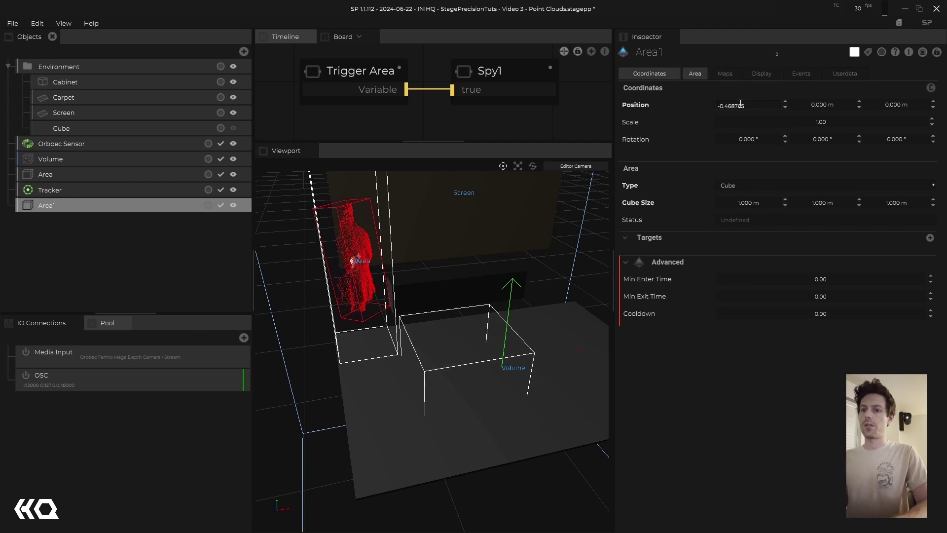
pyautogui.click(822, 105)
pyautogui.write('0.9375')
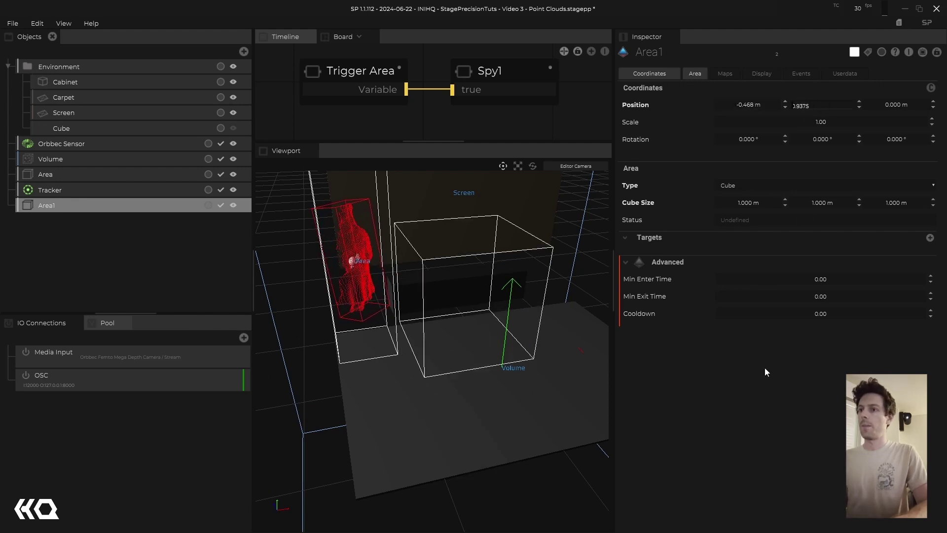
# Step: Add a target to Area1 and assign the Tracker object to it
pyautogui.click(732, 72)
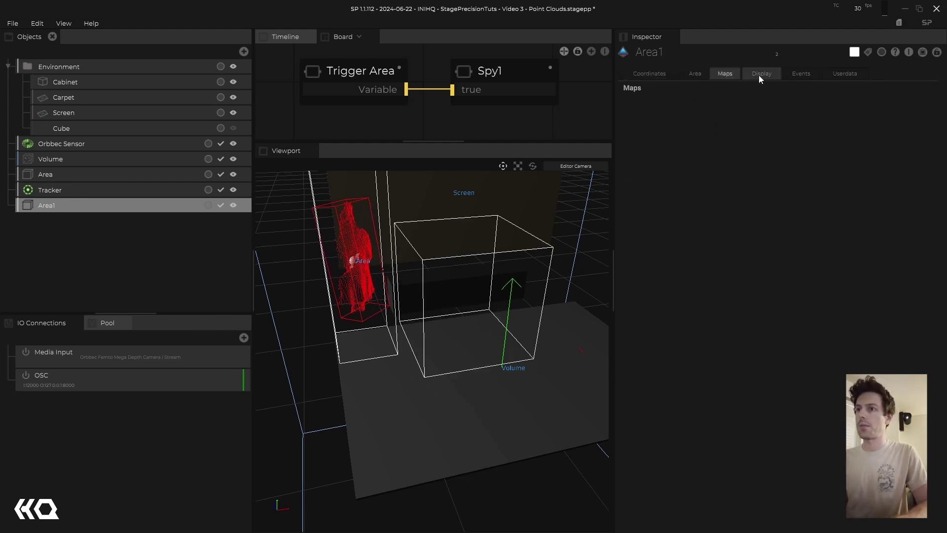
pyautogui.click(695, 75)
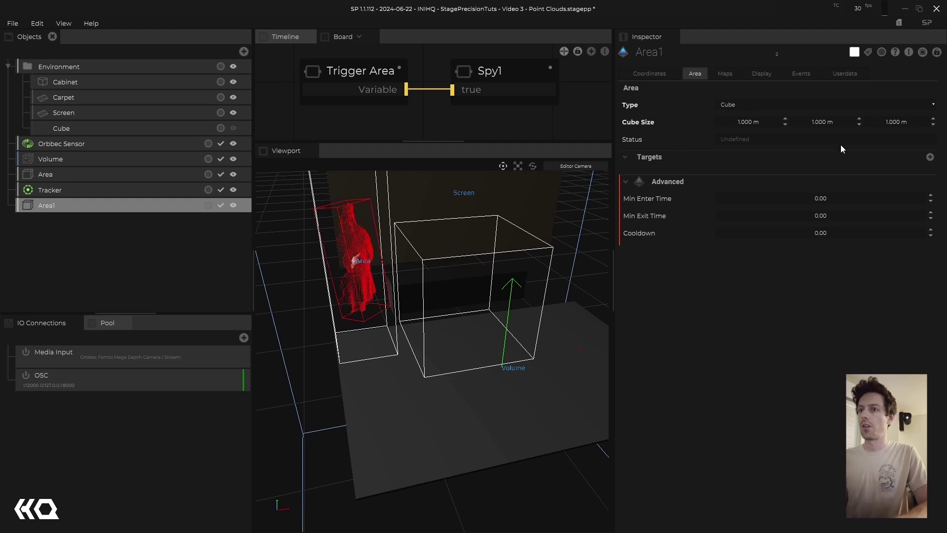
pyautogui.click(931, 157)
pyautogui.click(723, 192)
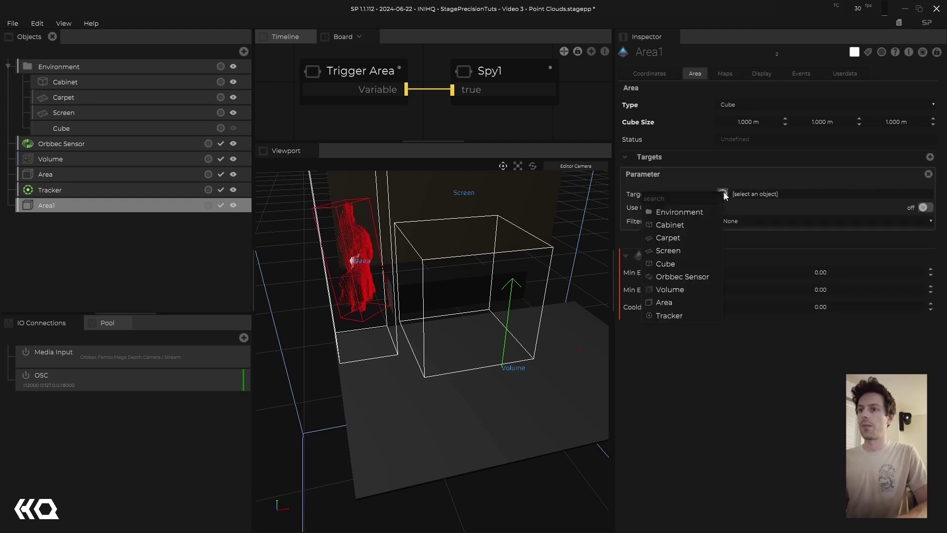
pyautogui.click(688, 315)
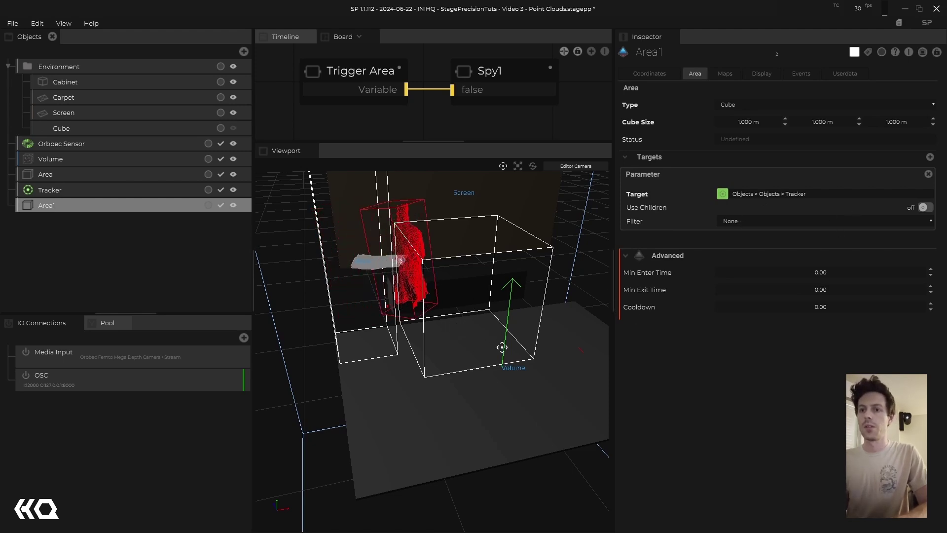
# Step: Add an On Enter event to Area1 with an OSC Message action
pyautogui.moveTo(502, 348); pyautogui.dragTo(462, 416)
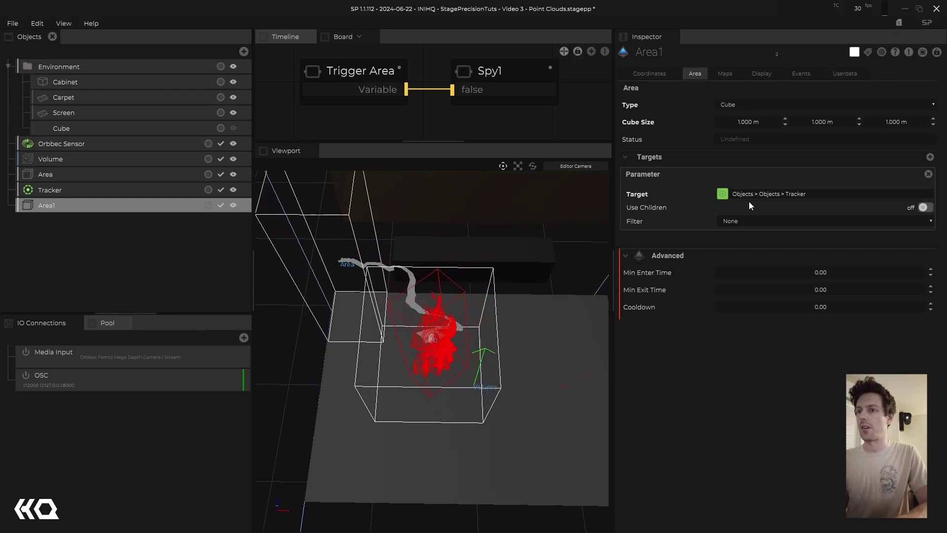
pyautogui.click(721, 73)
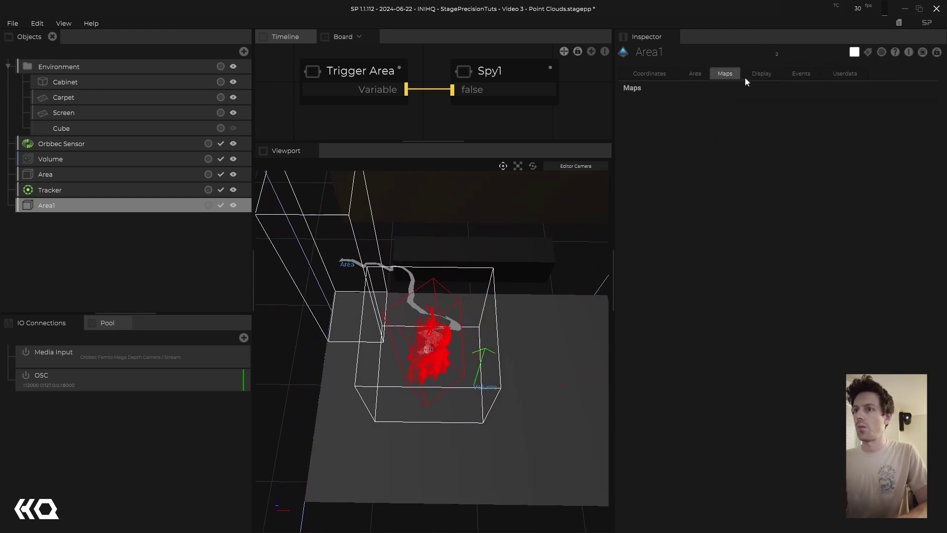
pyautogui.click(932, 87)
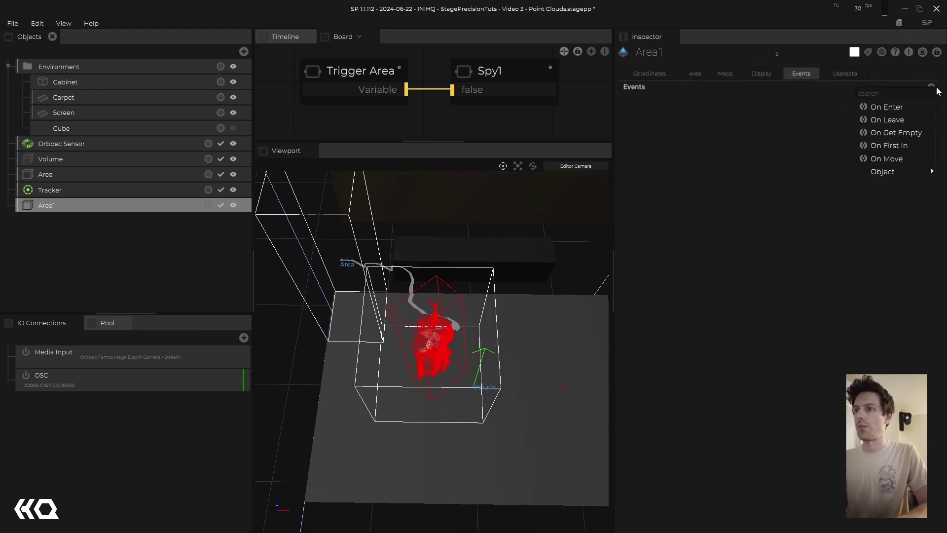
pyautogui.click(881, 107)
pyautogui.click(930, 125)
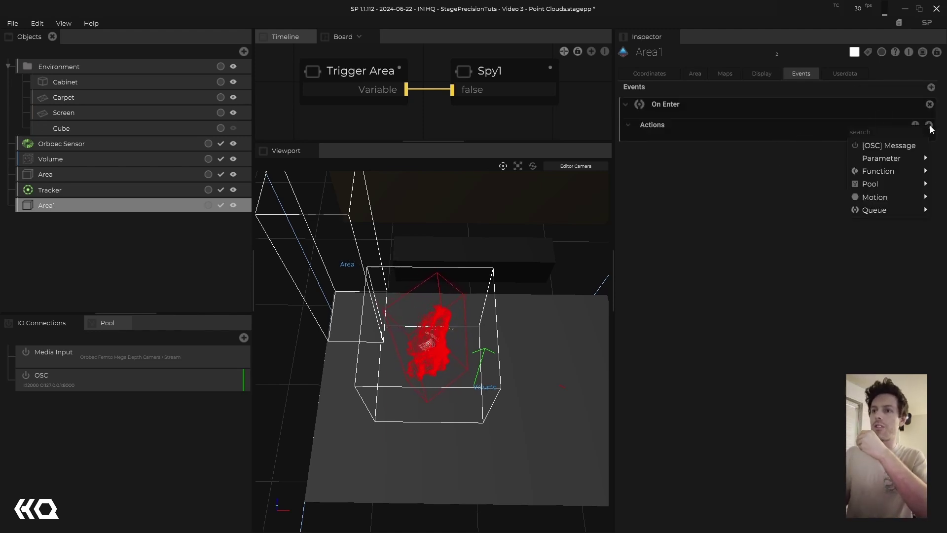
pyautogui.click(891, 146)
# Step: Set the On Enter OSC action's path to SP/Center and its message to 1
pyautogui.click(754, 162)
pyautogui.click(755, 163)
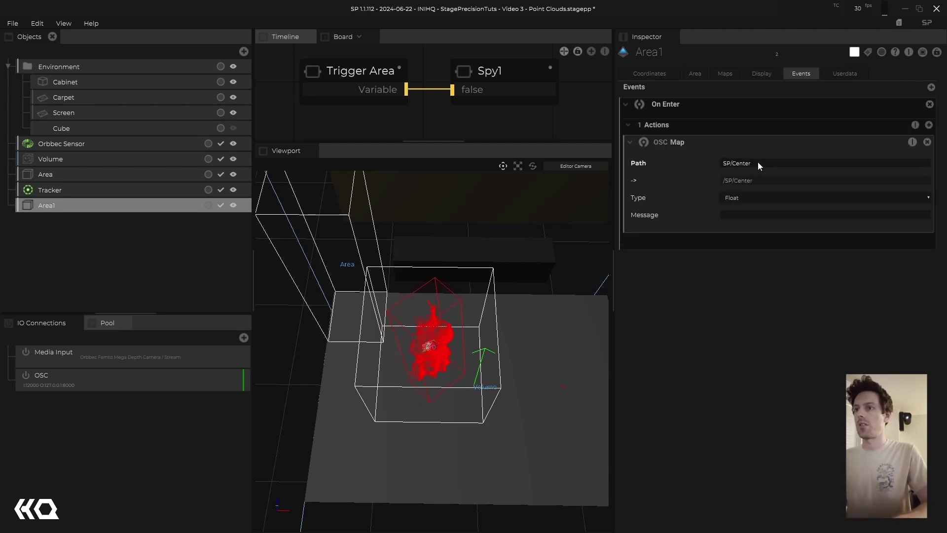
pyautogui.click(748, 217)
pyautogui.write('1')
pyautogui.press('Return')
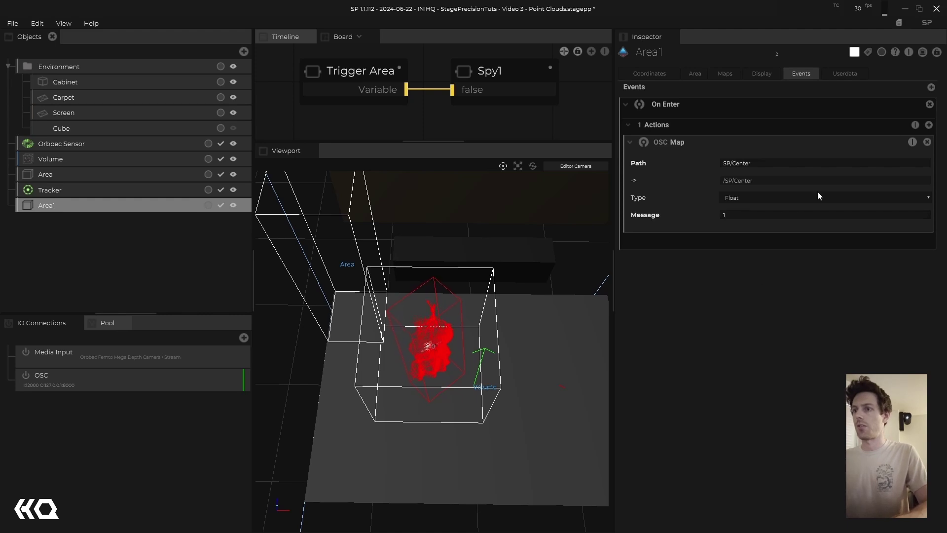
# Step: Add an On Leave event to Area1 with an OSC Message action
pyautogui.click(932, 87)
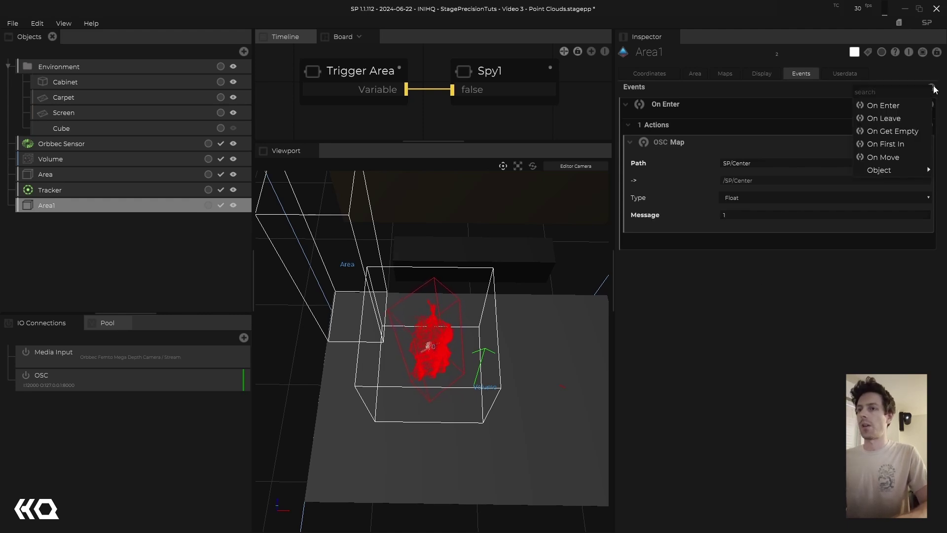
pyautogui.click(908, 114)
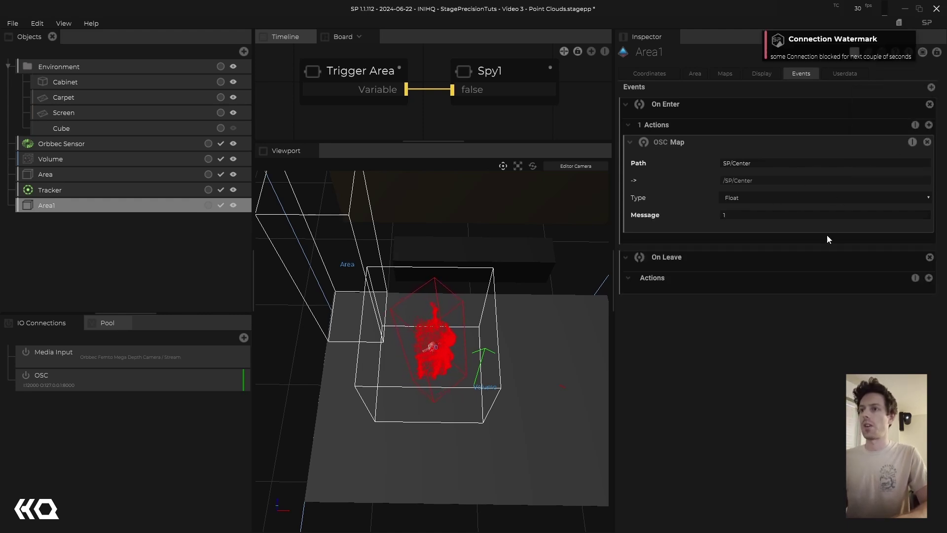
pyautogui.click(929, 278)
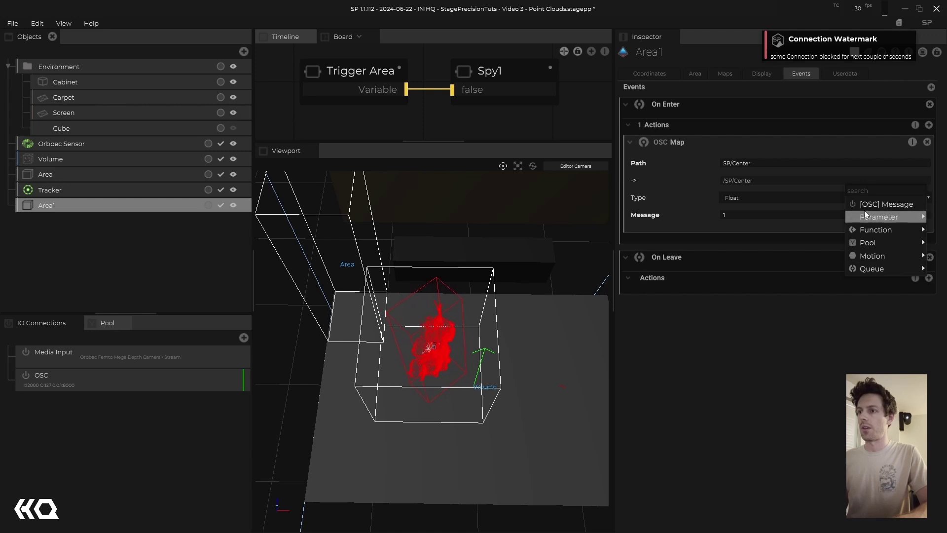
pyautogui.click(872, 203)
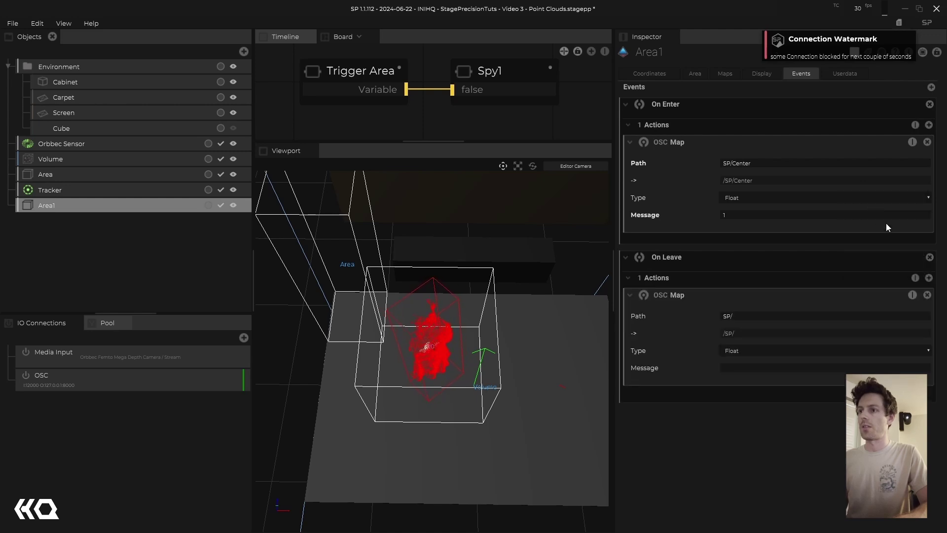
# Step: Set the On Leave OSC action's path to SP/Center and its message to 0
pyautogui.click(776, 317)
pyautogui.write('Center')
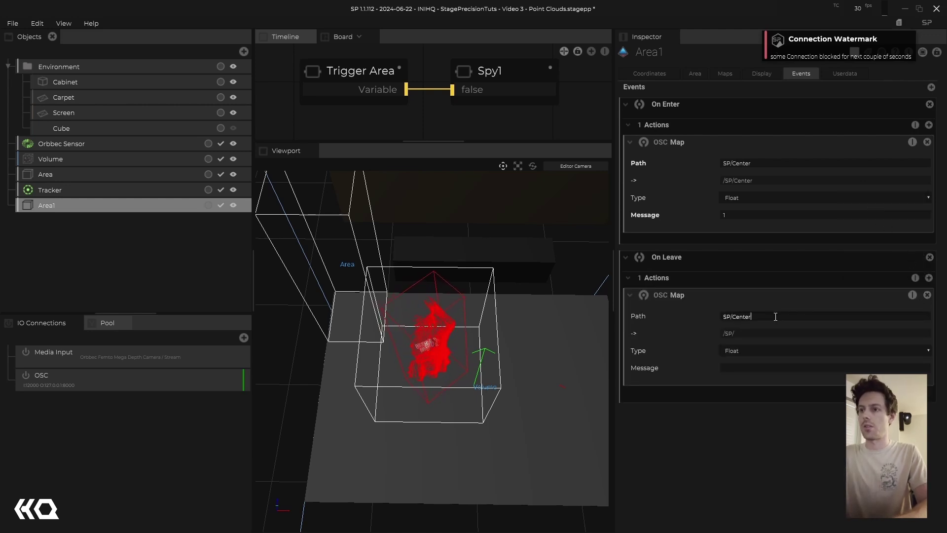
pyautogui.click(759, 368)
pyautogui.write('0')
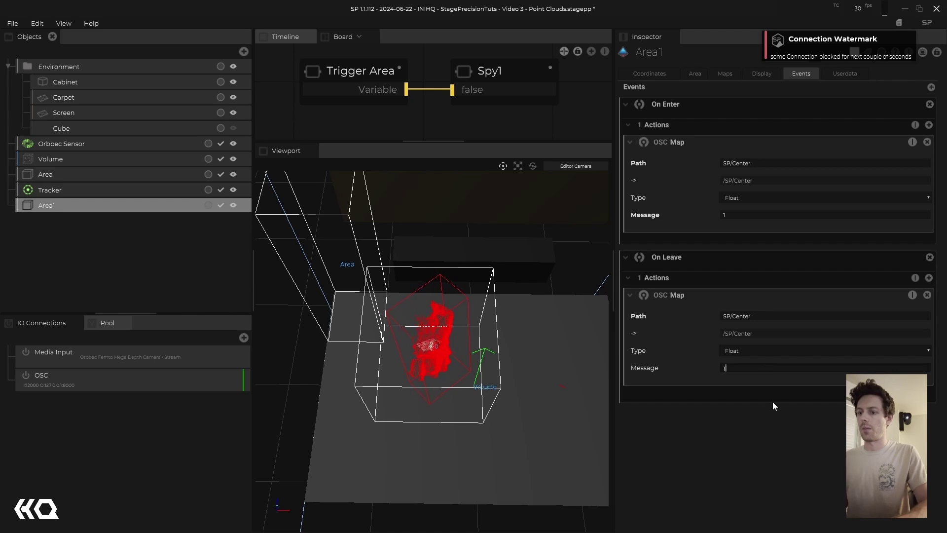
pyautogui.click(771, 484)
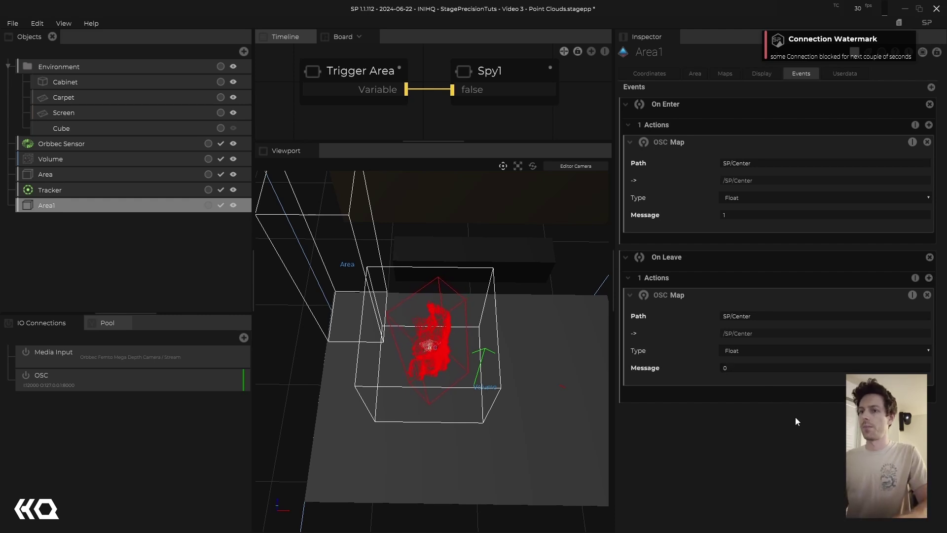
# Step: Place Area1 at the origin by setting its position to 0, 0, 0 m
pyautogui.click(69, 190)
pyautogui.click(81, 204)
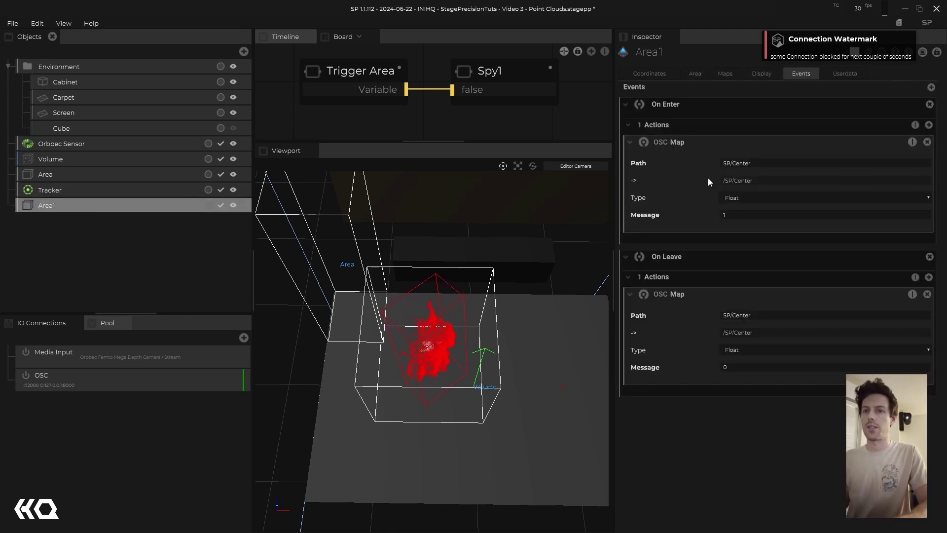
pyautogui.click(646, 74)
pyautogui.click(756, 105)
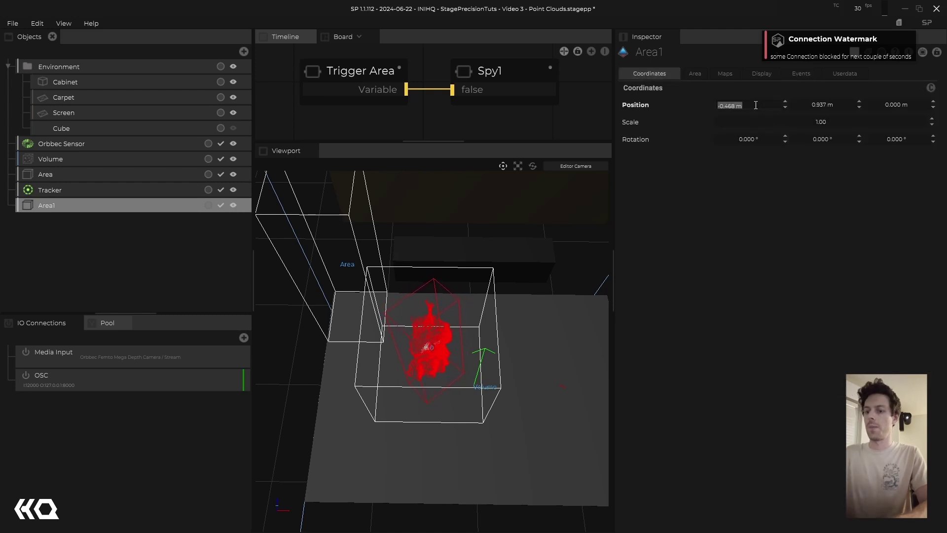
pyautogui.write('0')
pyautogui.press('Tab')
pyautogui.write('0')
pyautogui.press('Tab')
pyautogui.write('0')
pyautogui.press('Tab')
# Step: Raise Area1 by setting its Y position to 2 m
pyautogui.click(819, 105)
pyautogui.write('2')
pyautogui.click(809, 293)
pyautogui.moveTo(414, 379); pyautogui.dragTo(601, 202, button='middle')
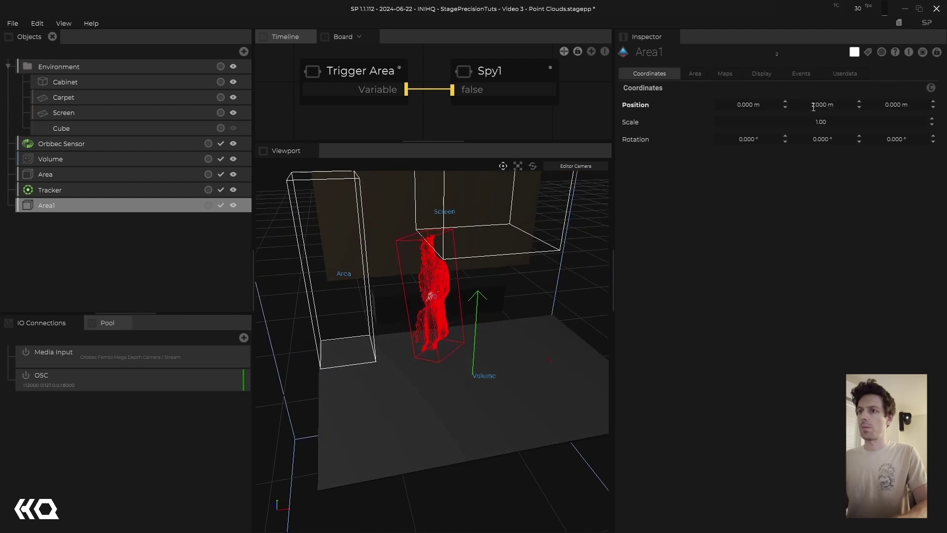
# Step: Switch to TouchDesigner and arrange its window to check the incoming SP/Center channel beside the Stage Precision viewport
pyautogui.hotkey('alt', 'Tab')
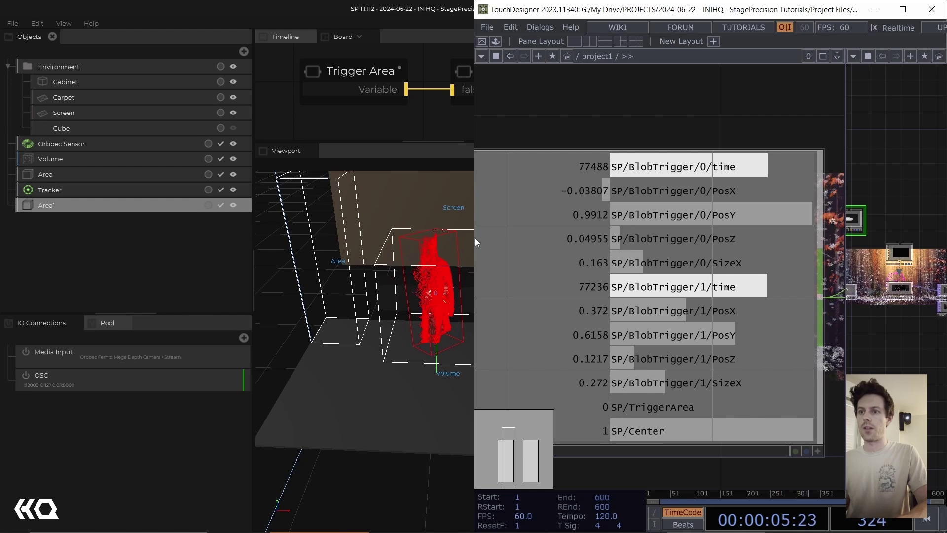
pyautogui.moveTo(475, 240); pyautogui.dragTo(550, 242)
pyautogui.moveTo(598, 109); pyautogui.dragTo(599, 70)
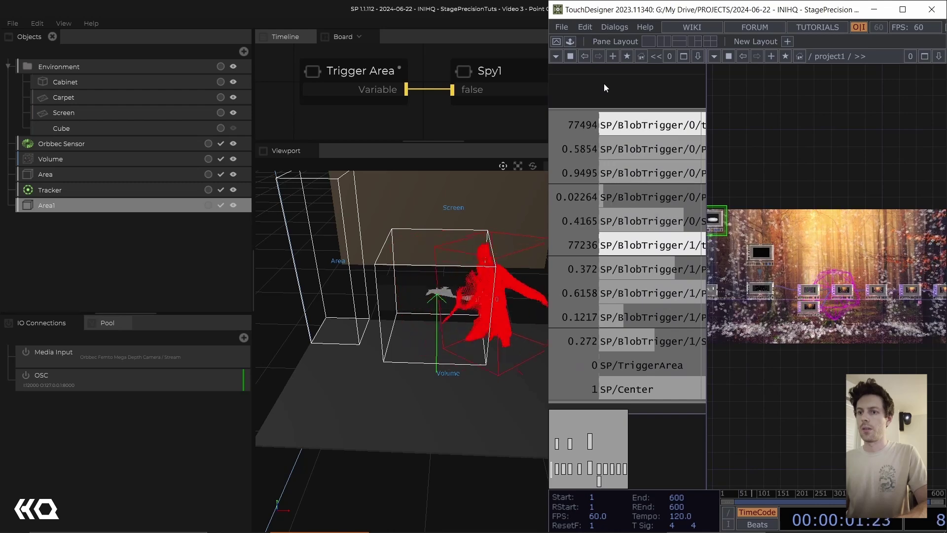